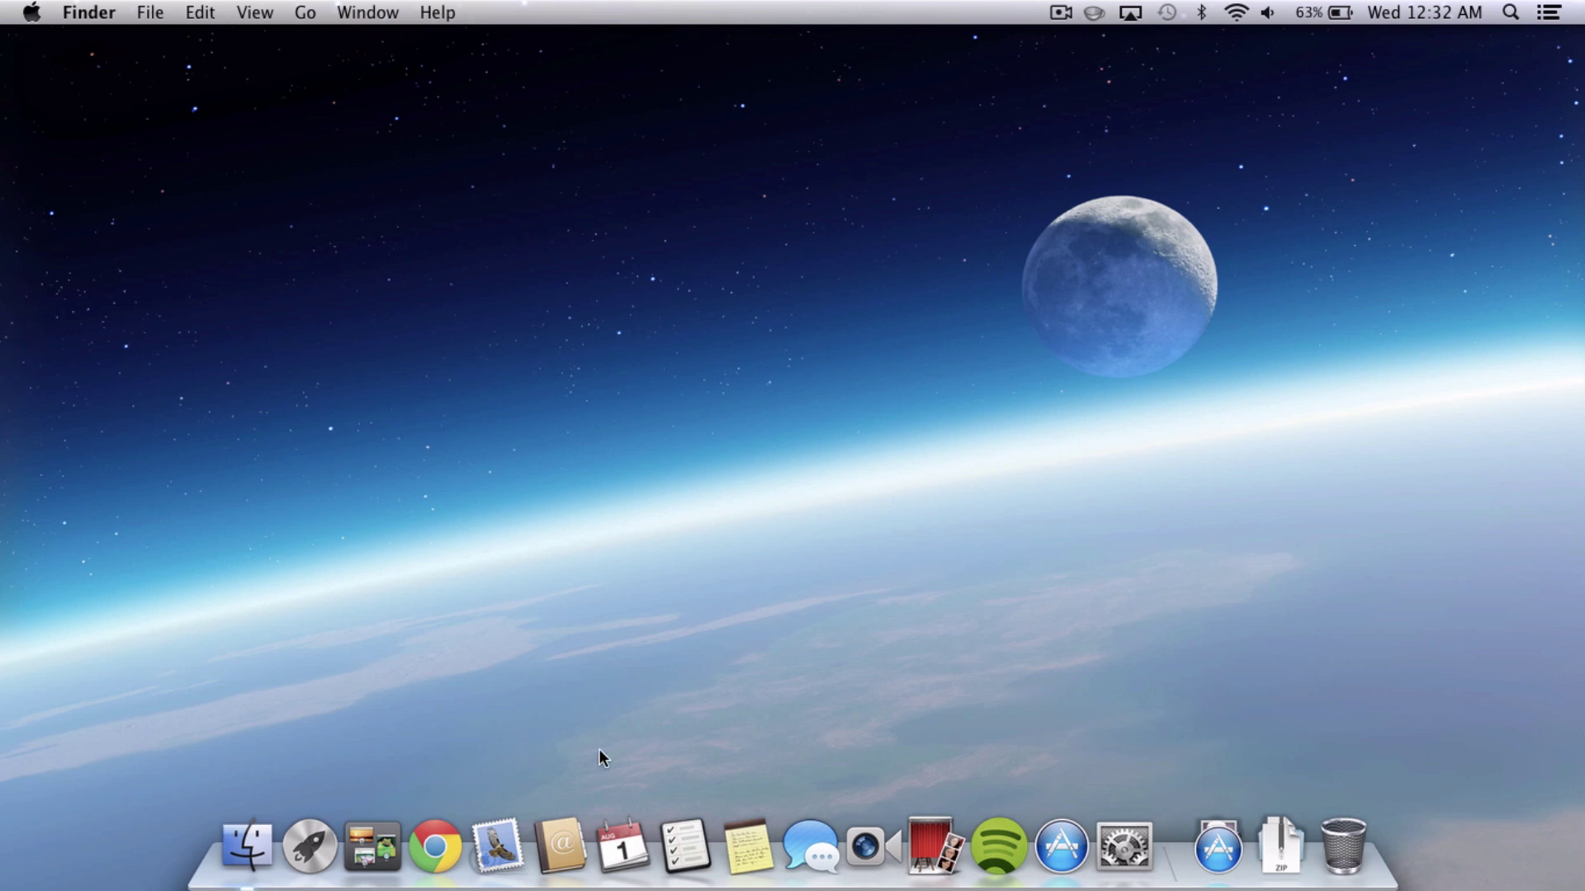
Open and close Notification Center from the menu bar several times.
click(1549, 12)
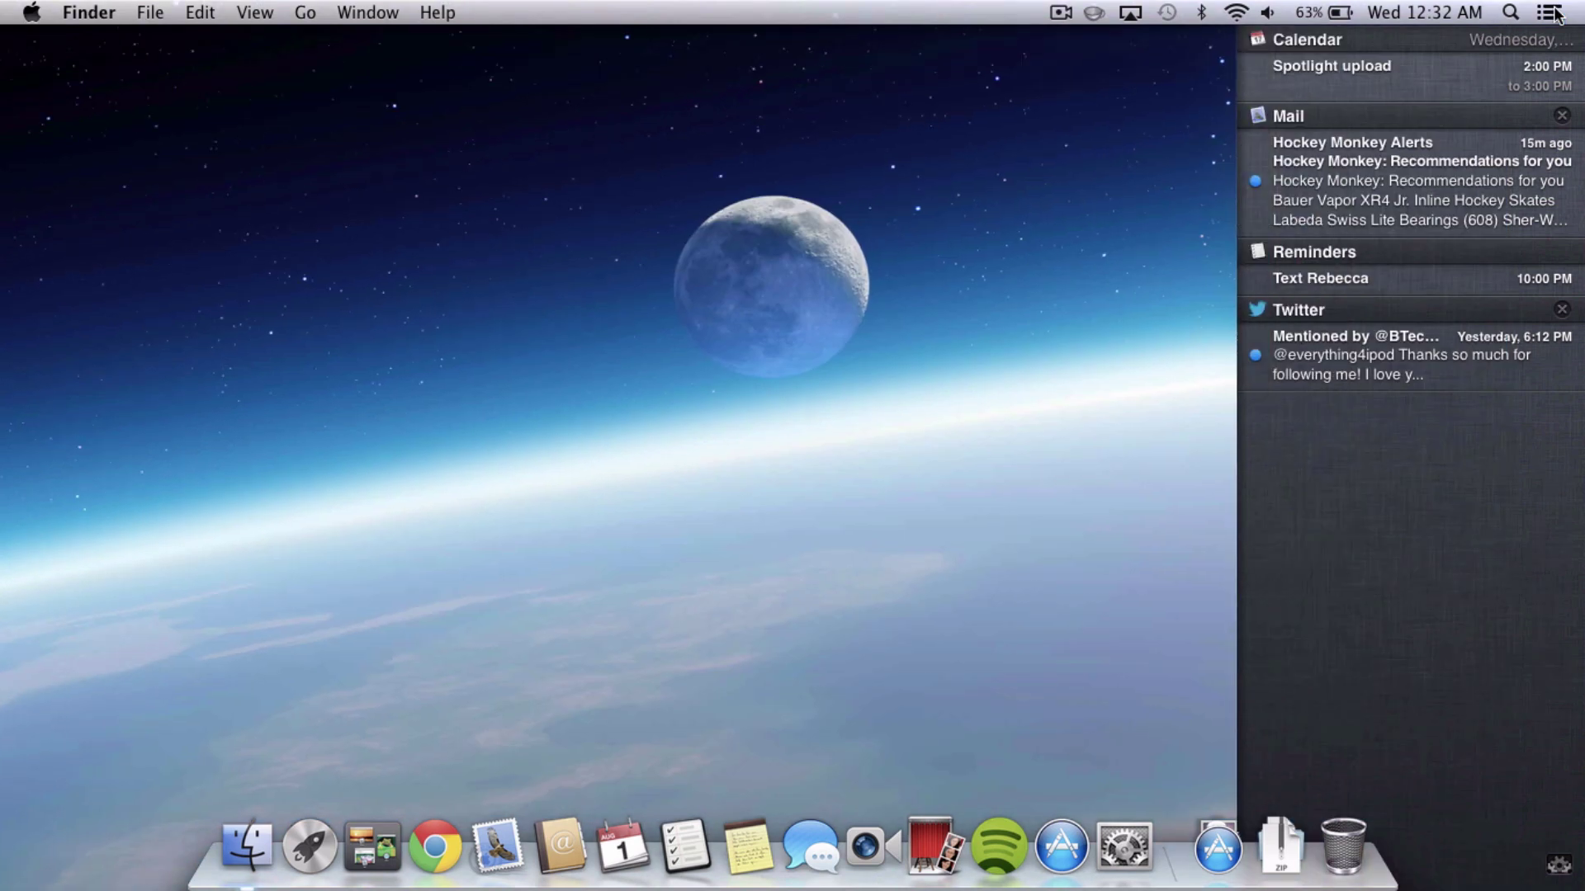
click(1551, 12)
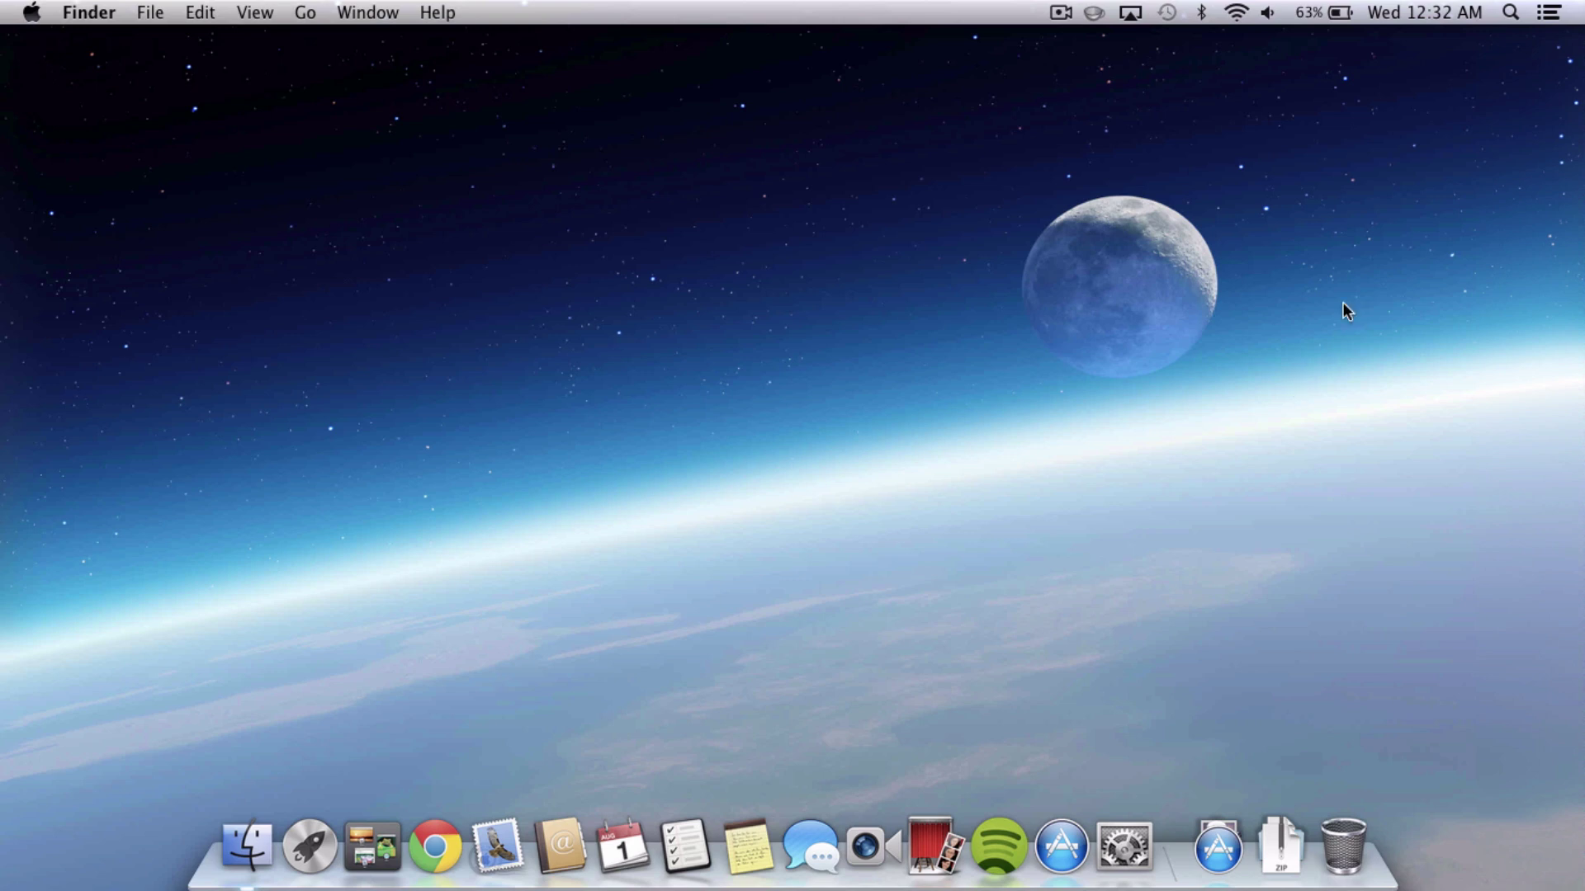
click(1546, 19)
click(1550, 16)
click(1547, 17)
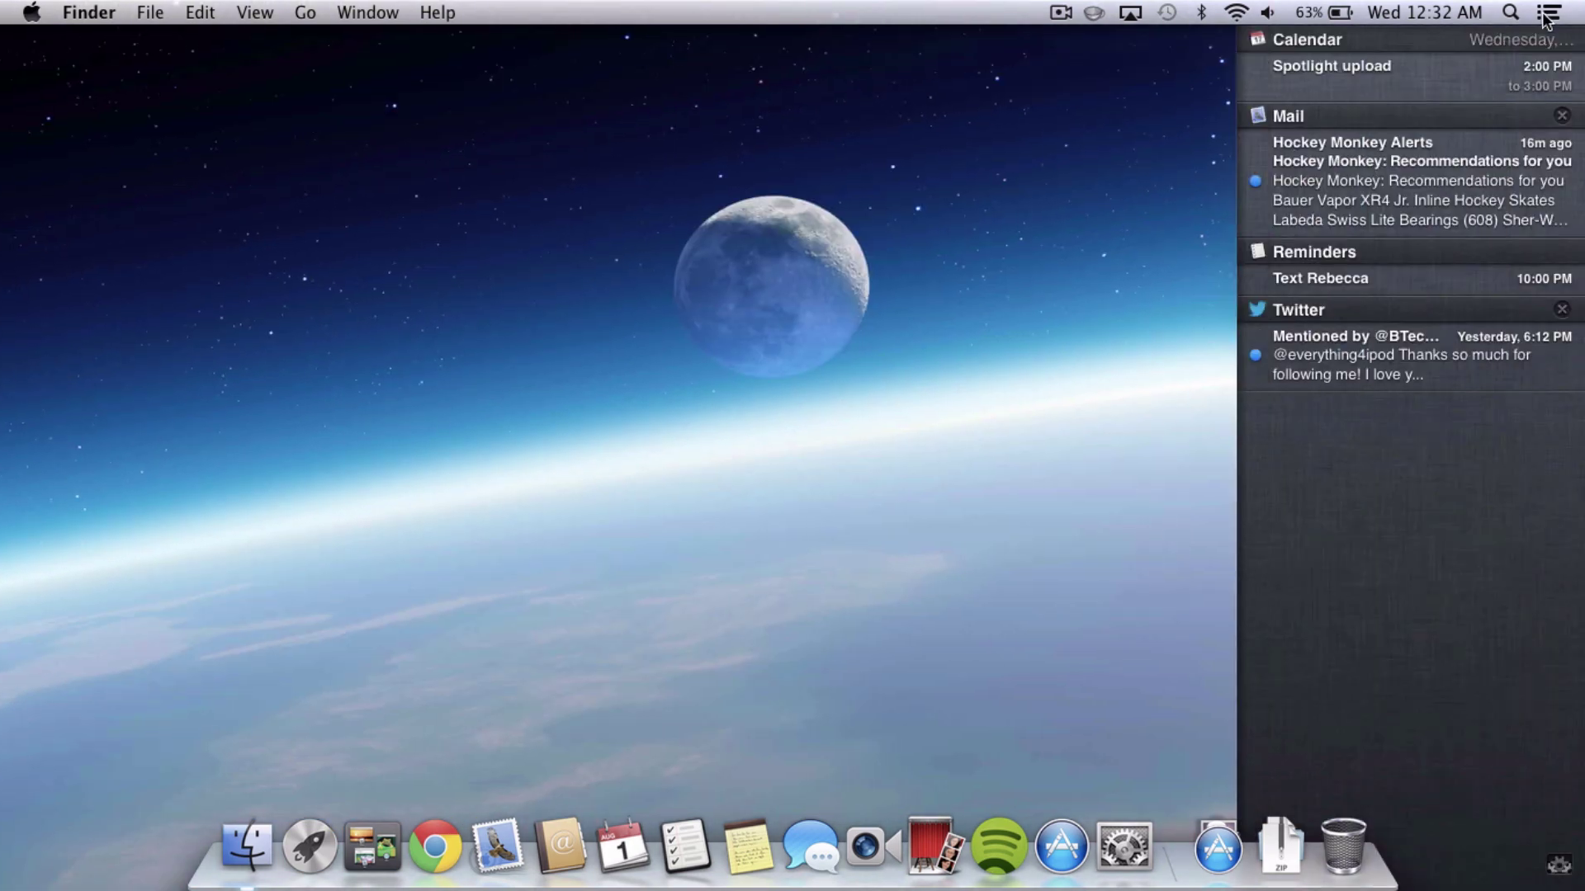
click(1546, 15)
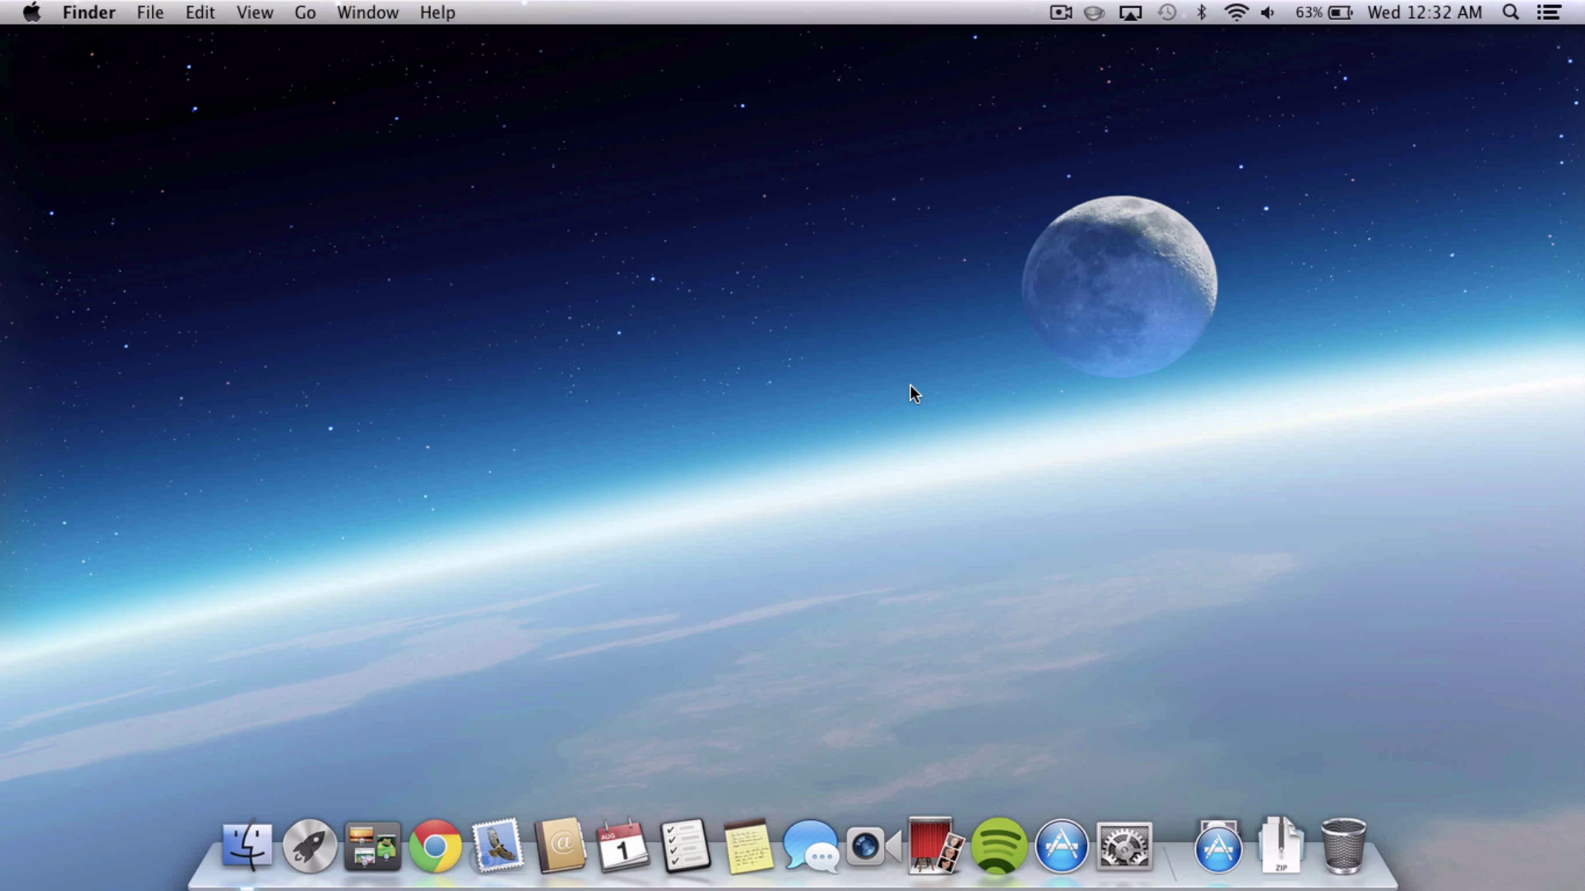
scroll(1304, 382, right, 5)
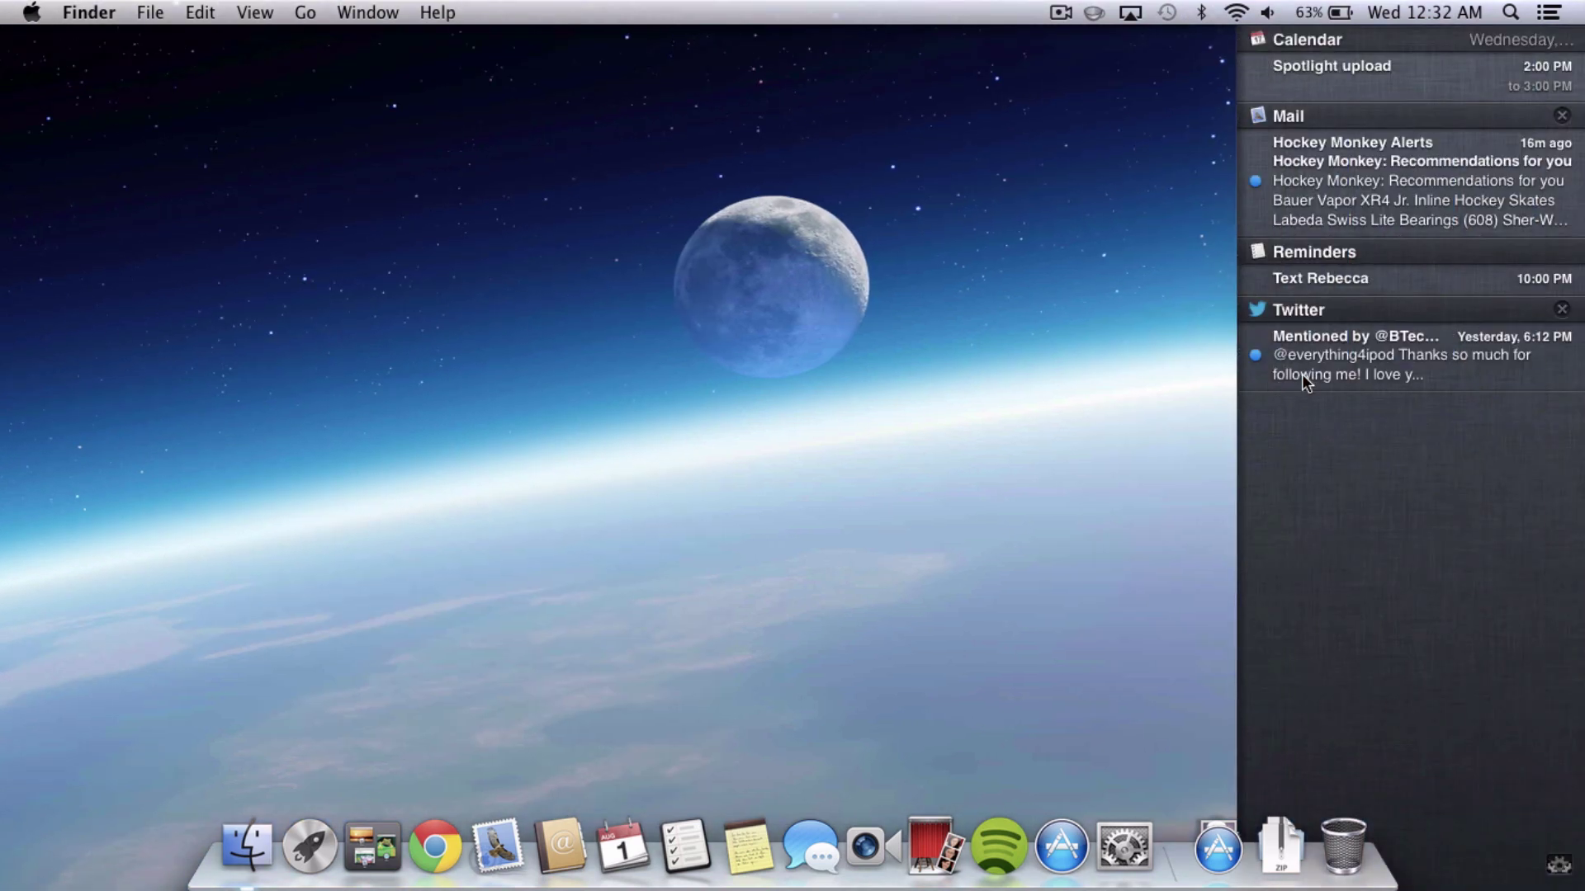
scroll(1302, 374, left, 5)
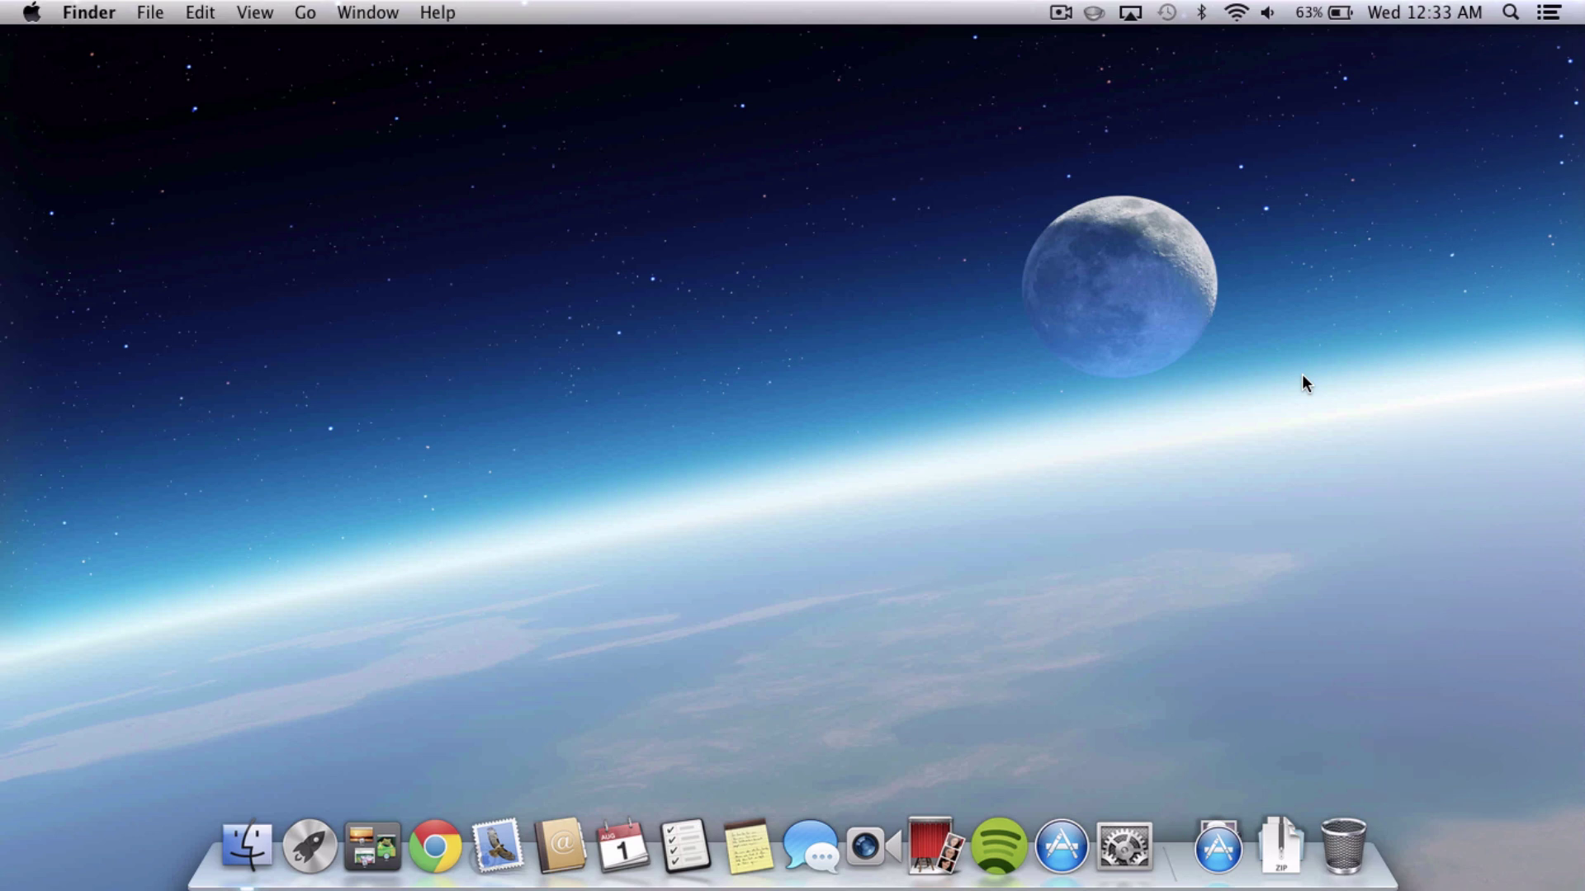
Assign Notification Center to the top-right hot corner in Desktop & Screen Saver.
click(1128, 843)
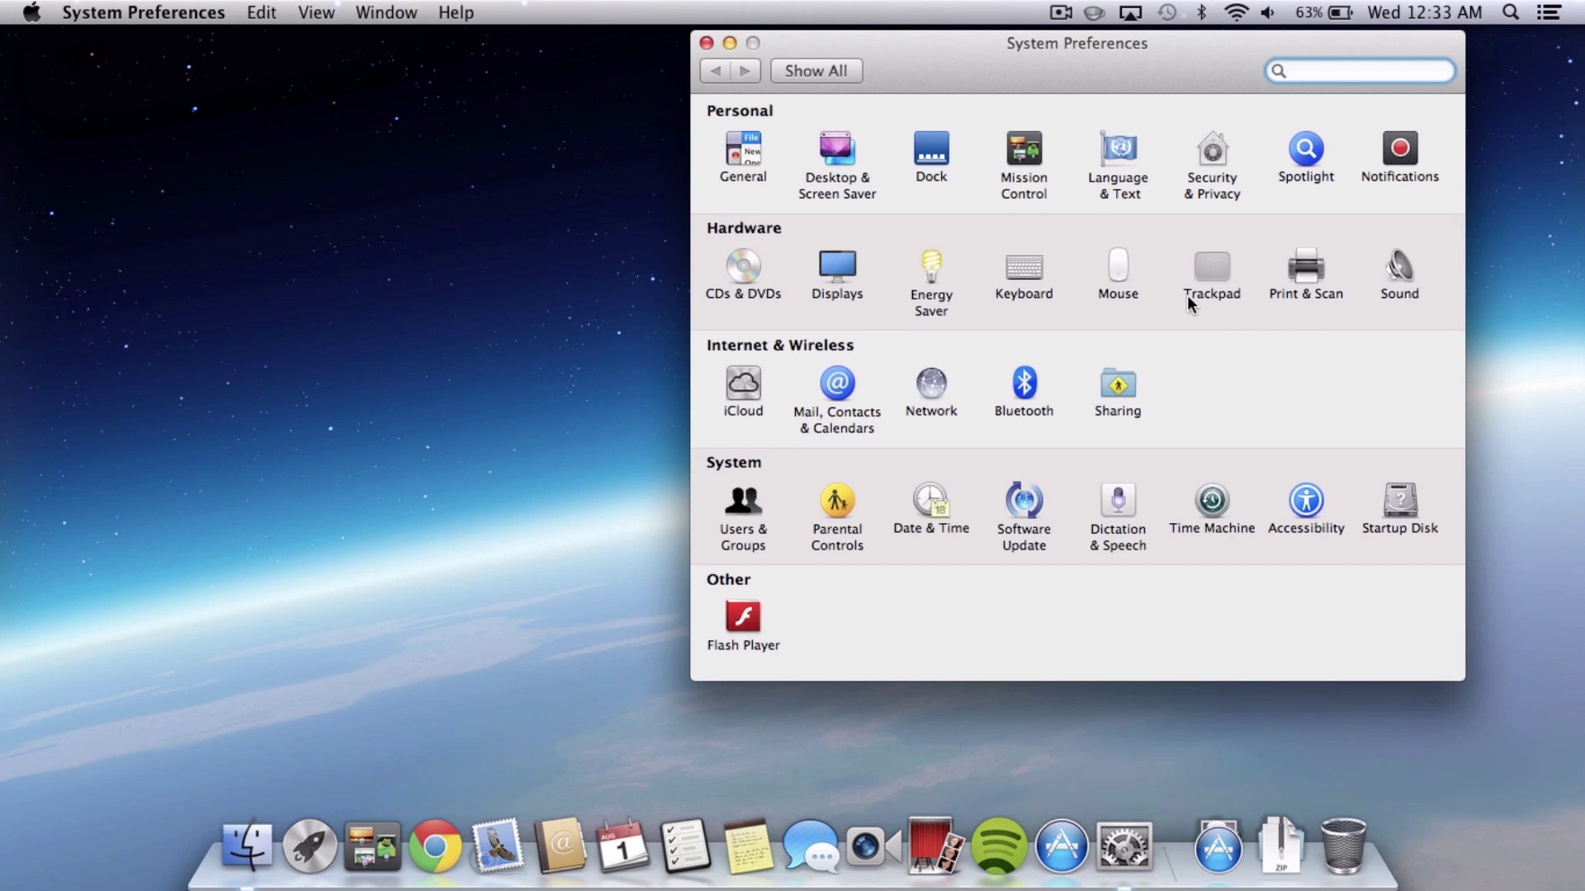
click(839, 165)
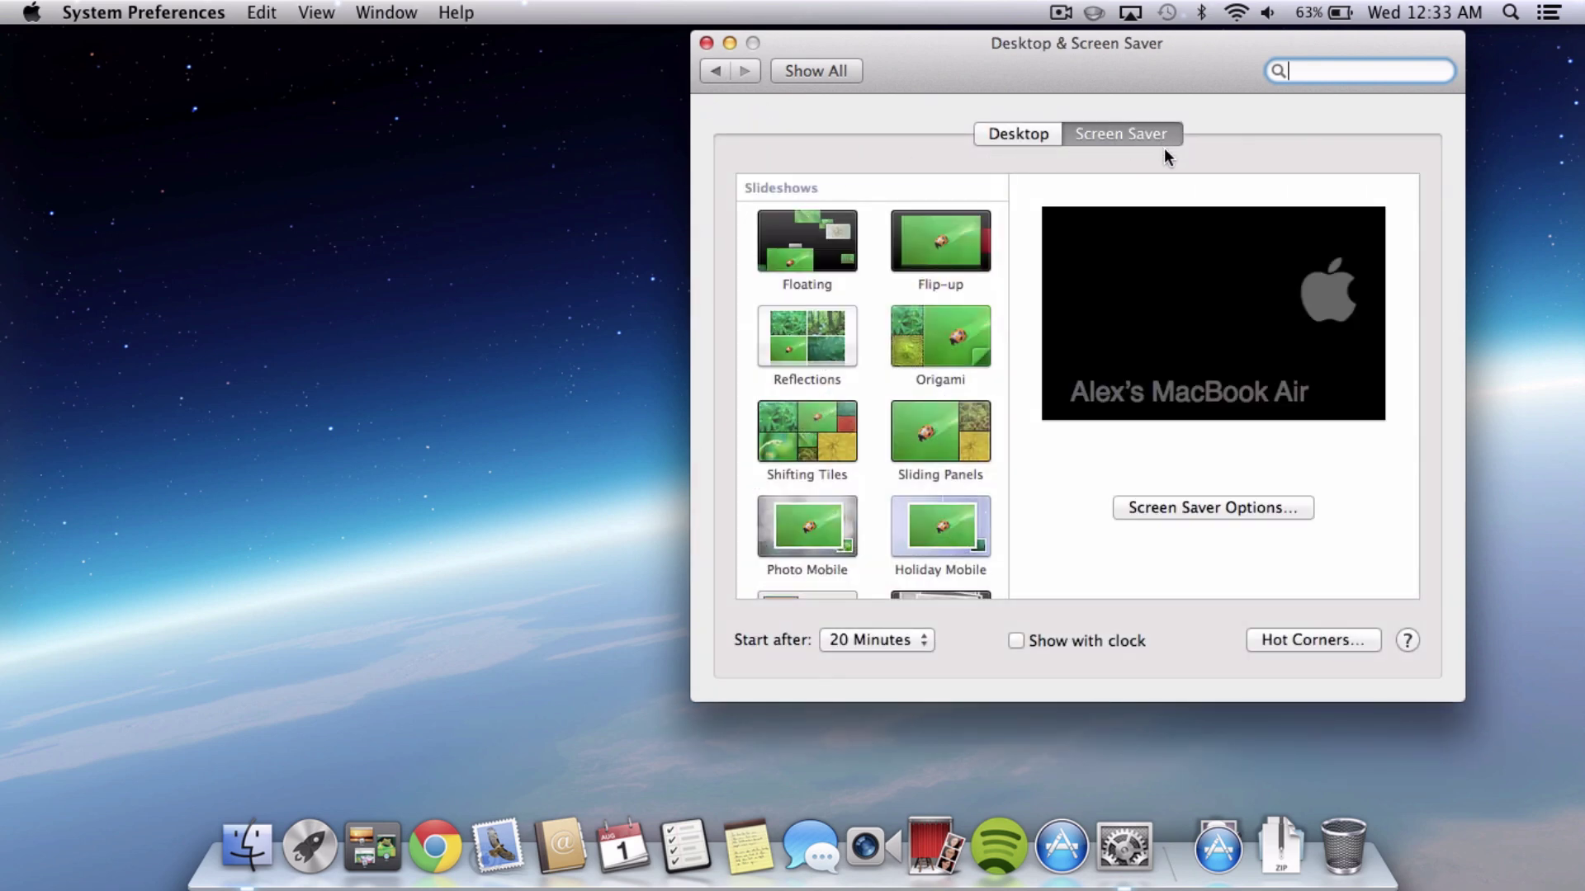
click(1276, 643)
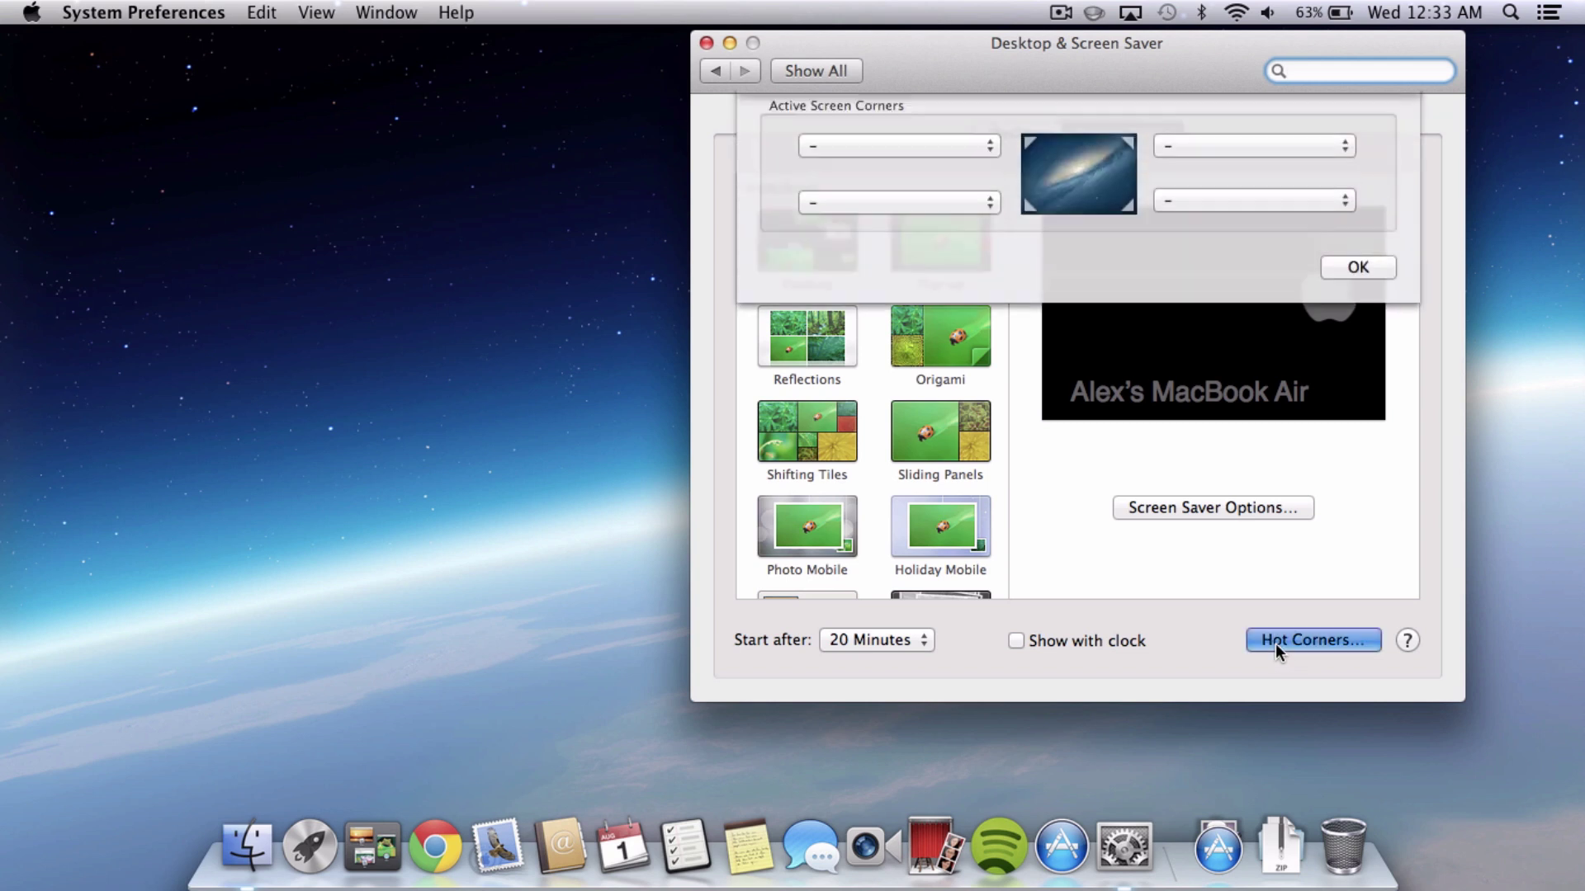
click(1190, 156)
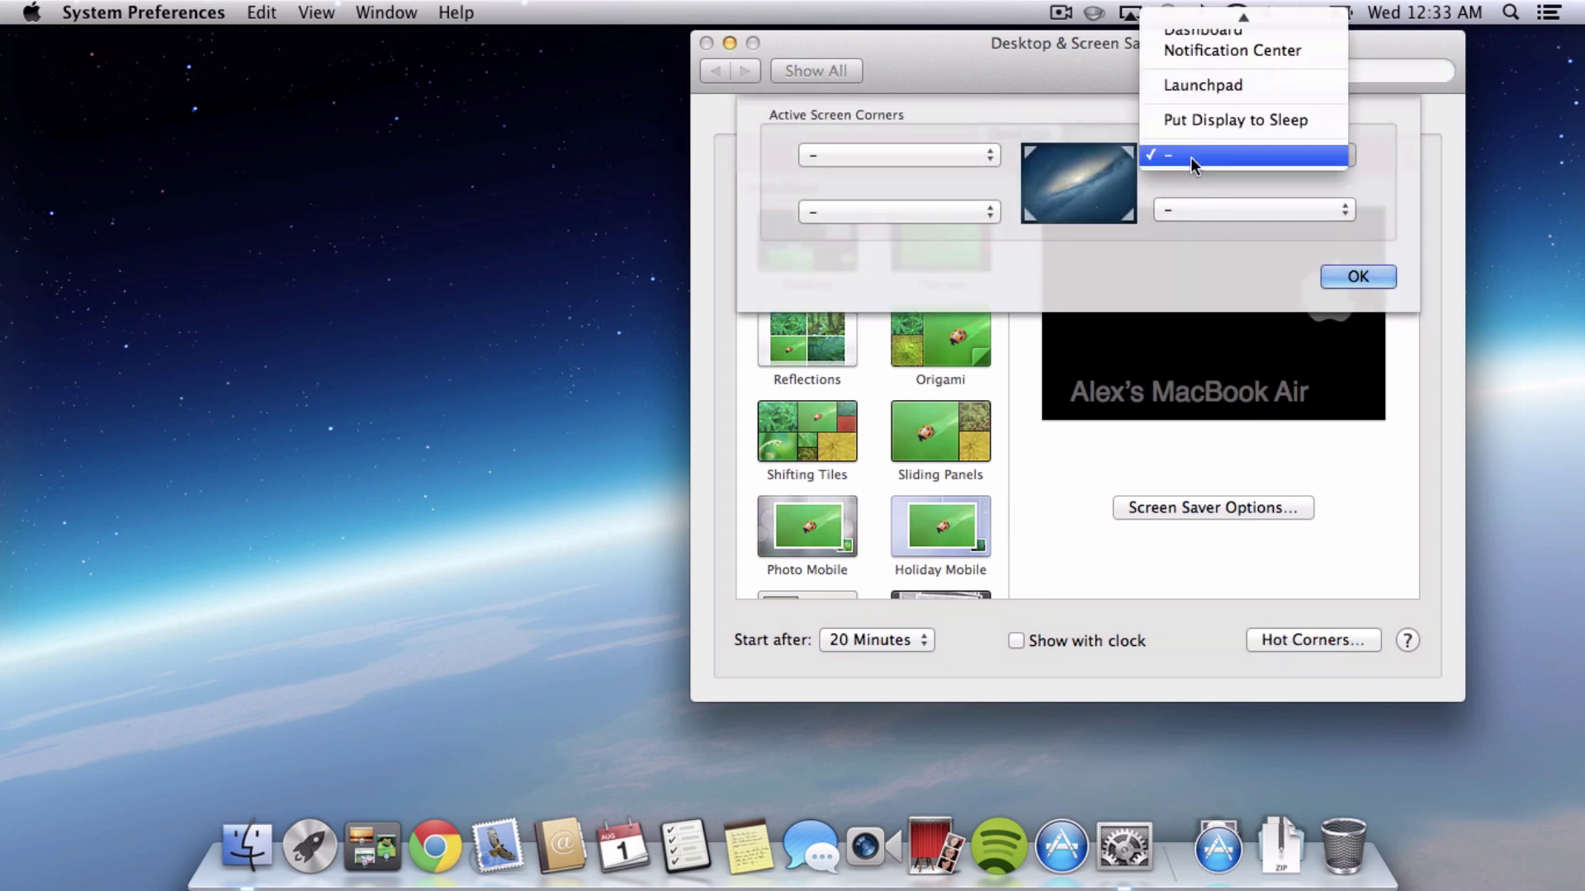
click(1215, 51)
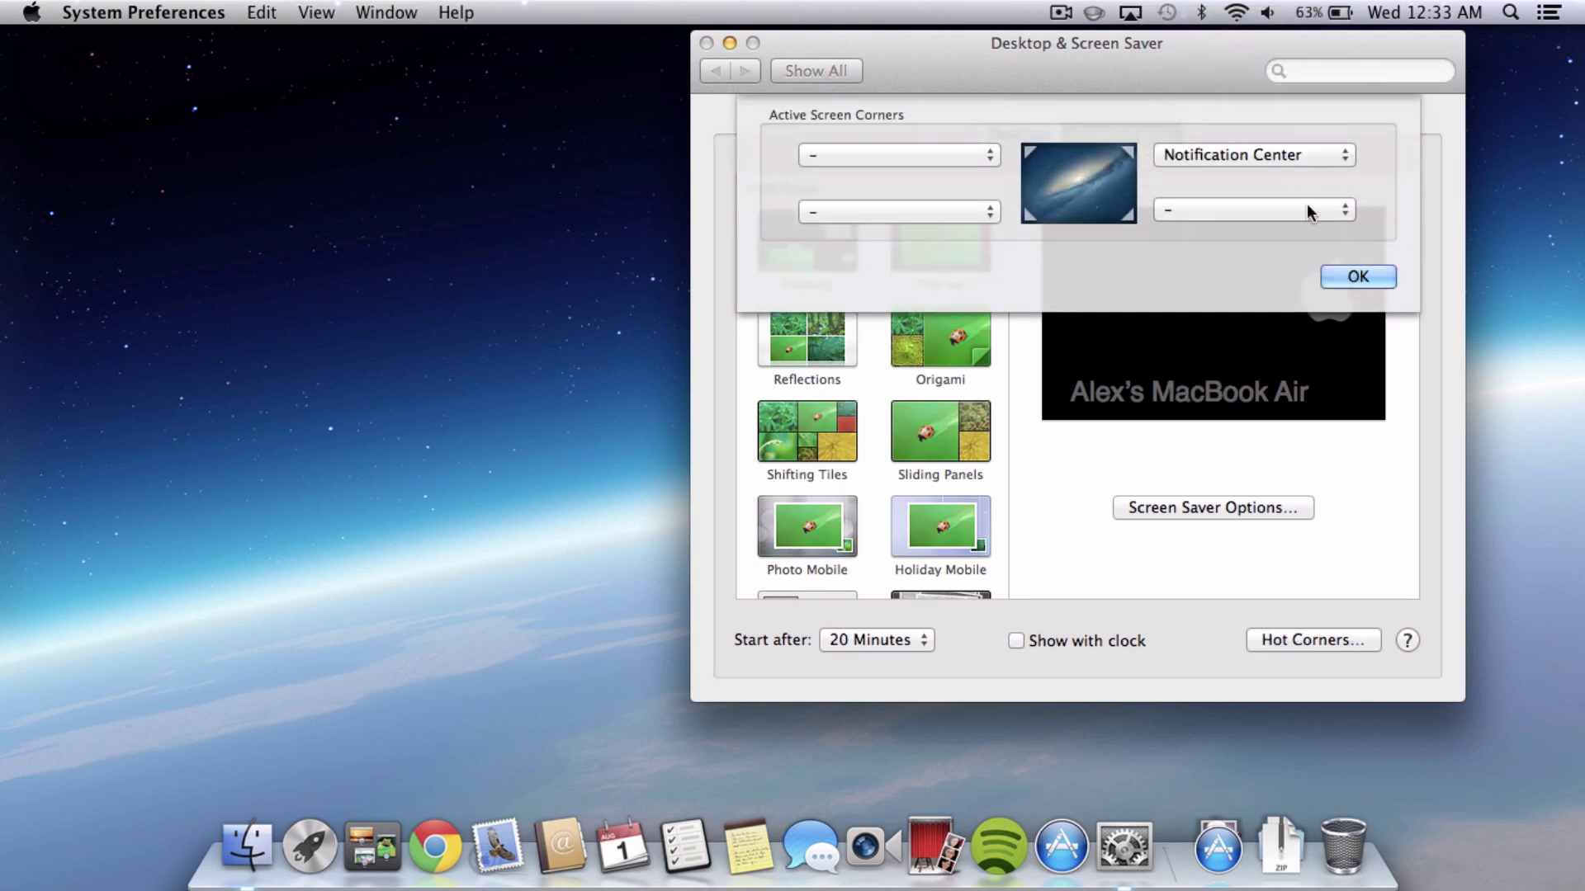
click(1358, 276)
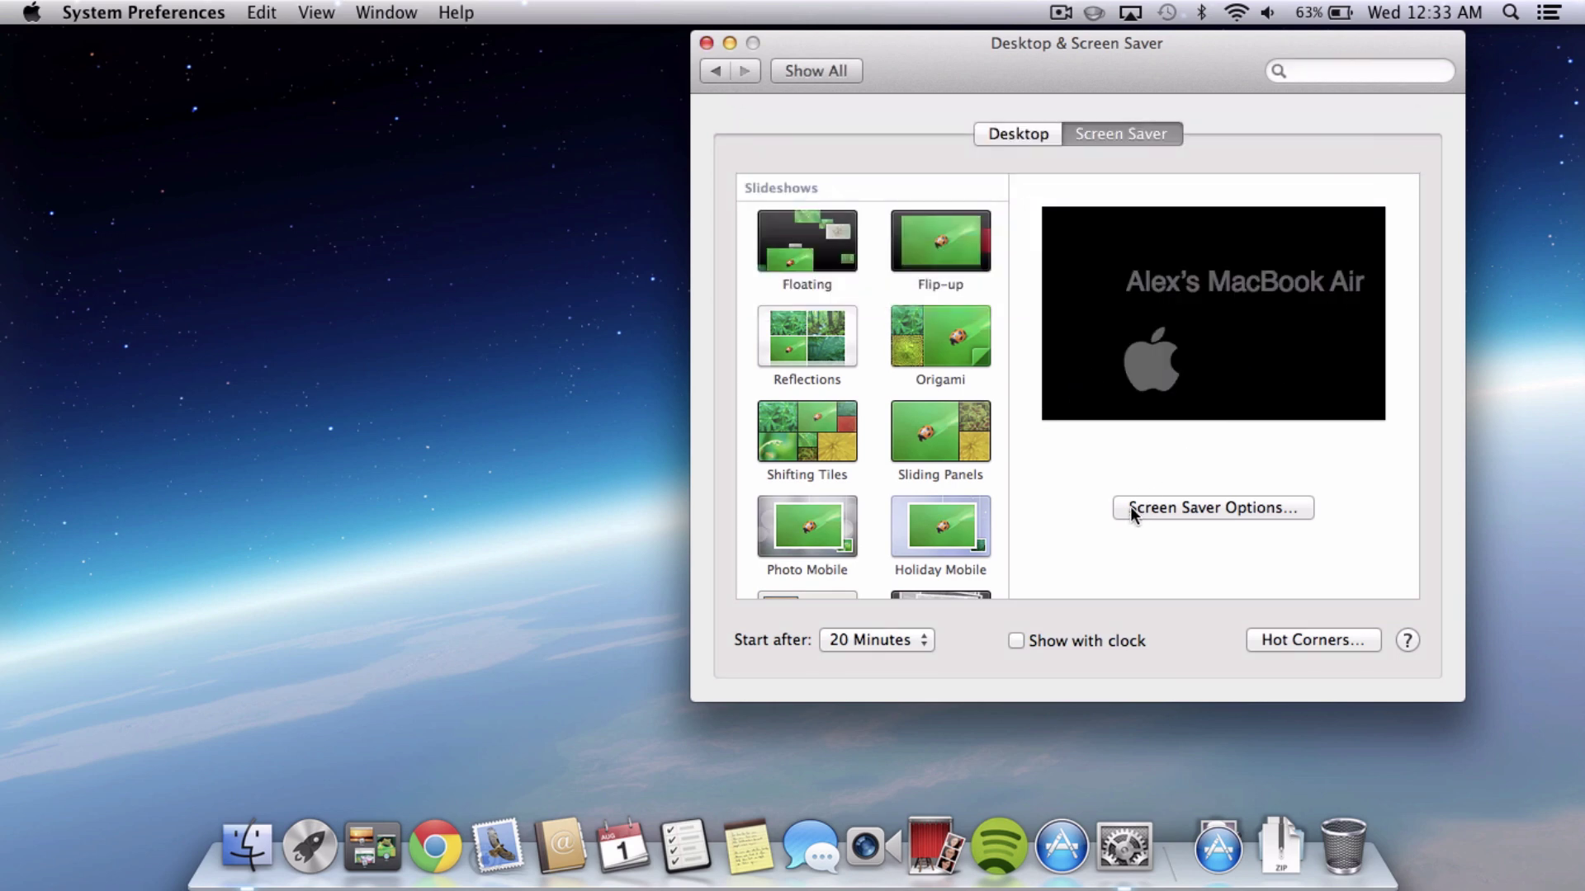
Close System Preferences, then open Notification Center from the menu bar and dismiss it.
mouse_move(1583, 3)
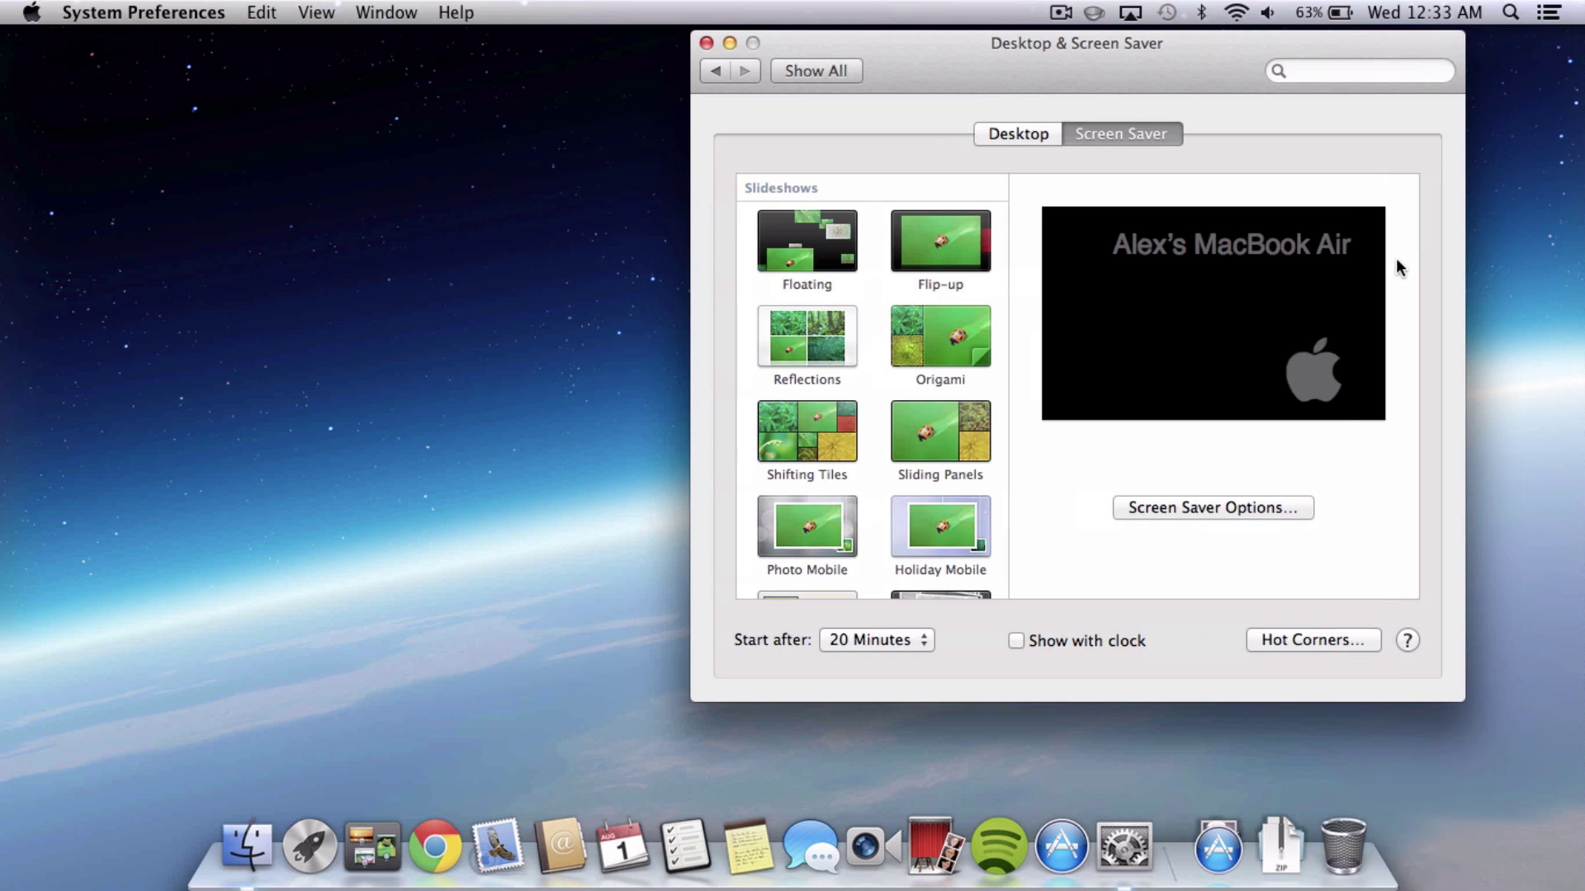
click(706, 43)
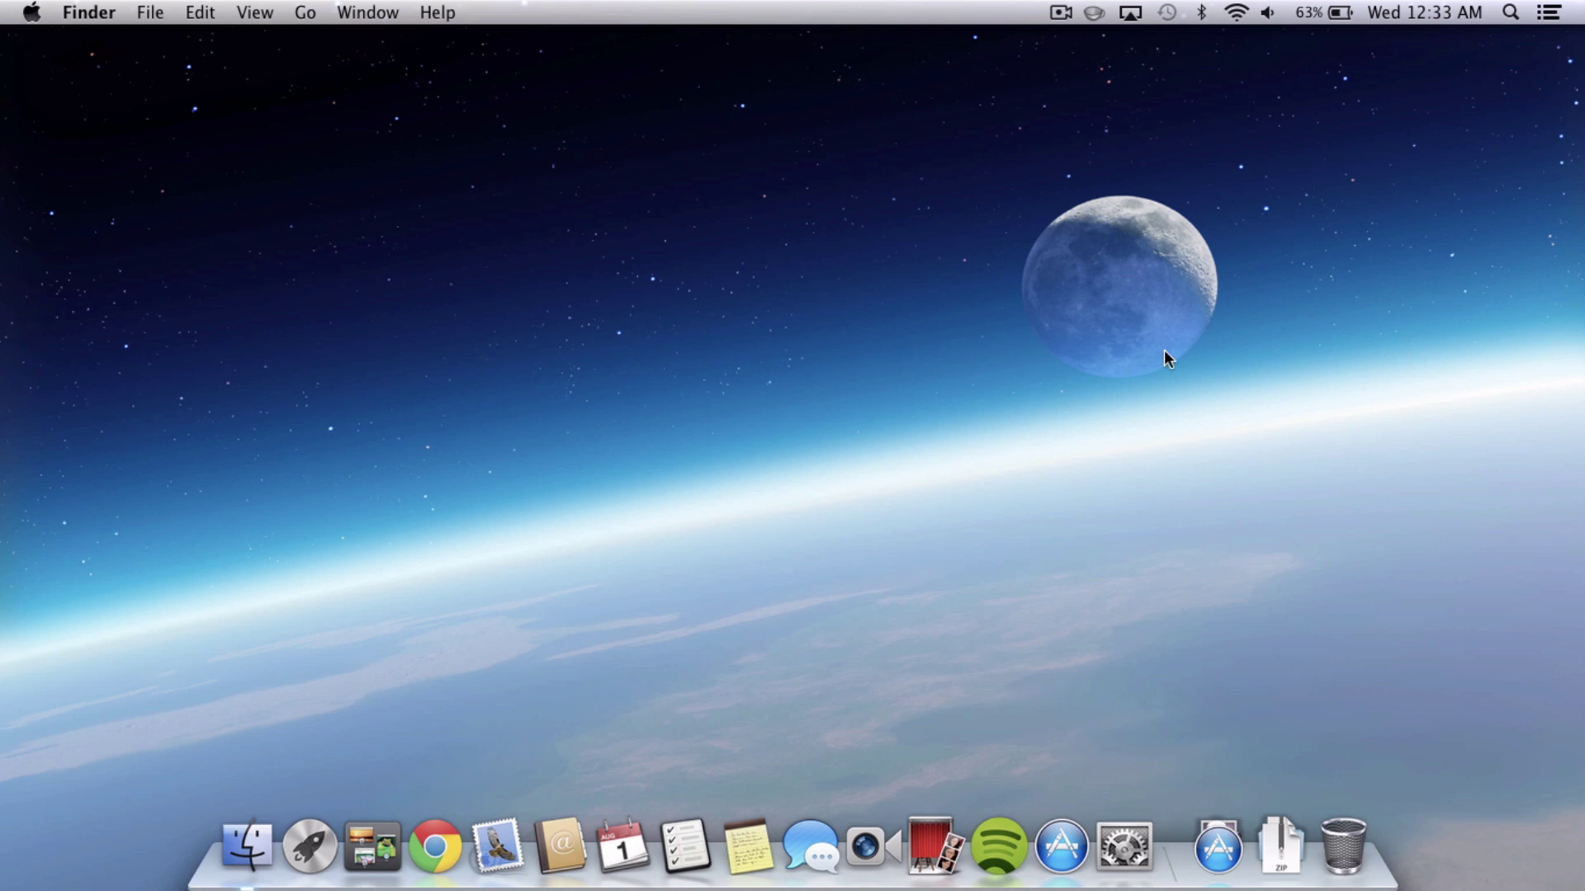
click(1549, 13)
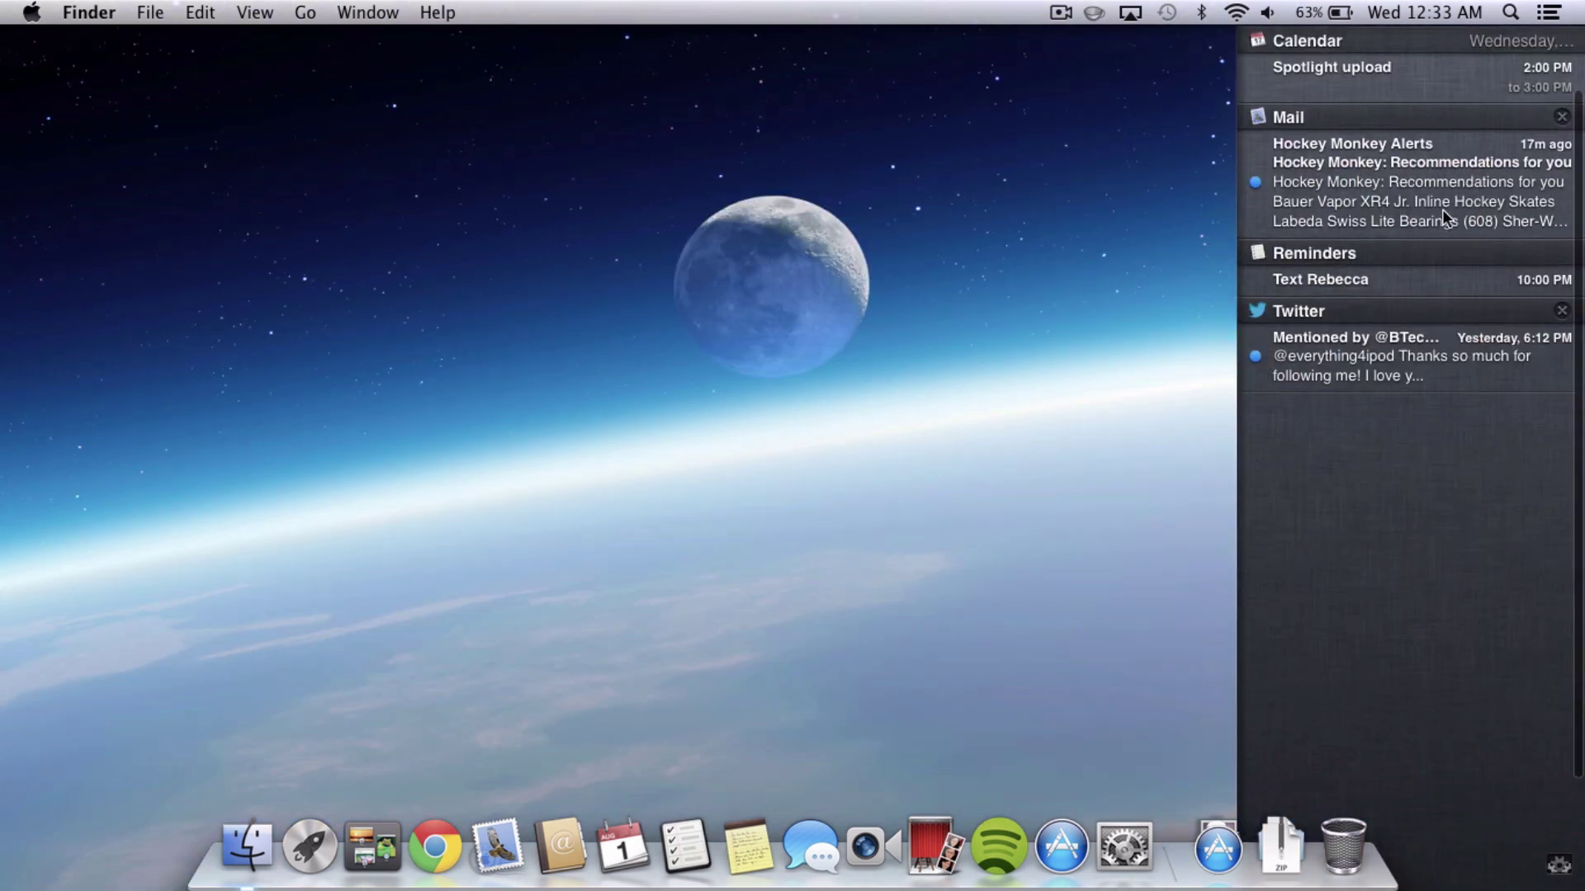
scroll(1442, 209, up, 3)
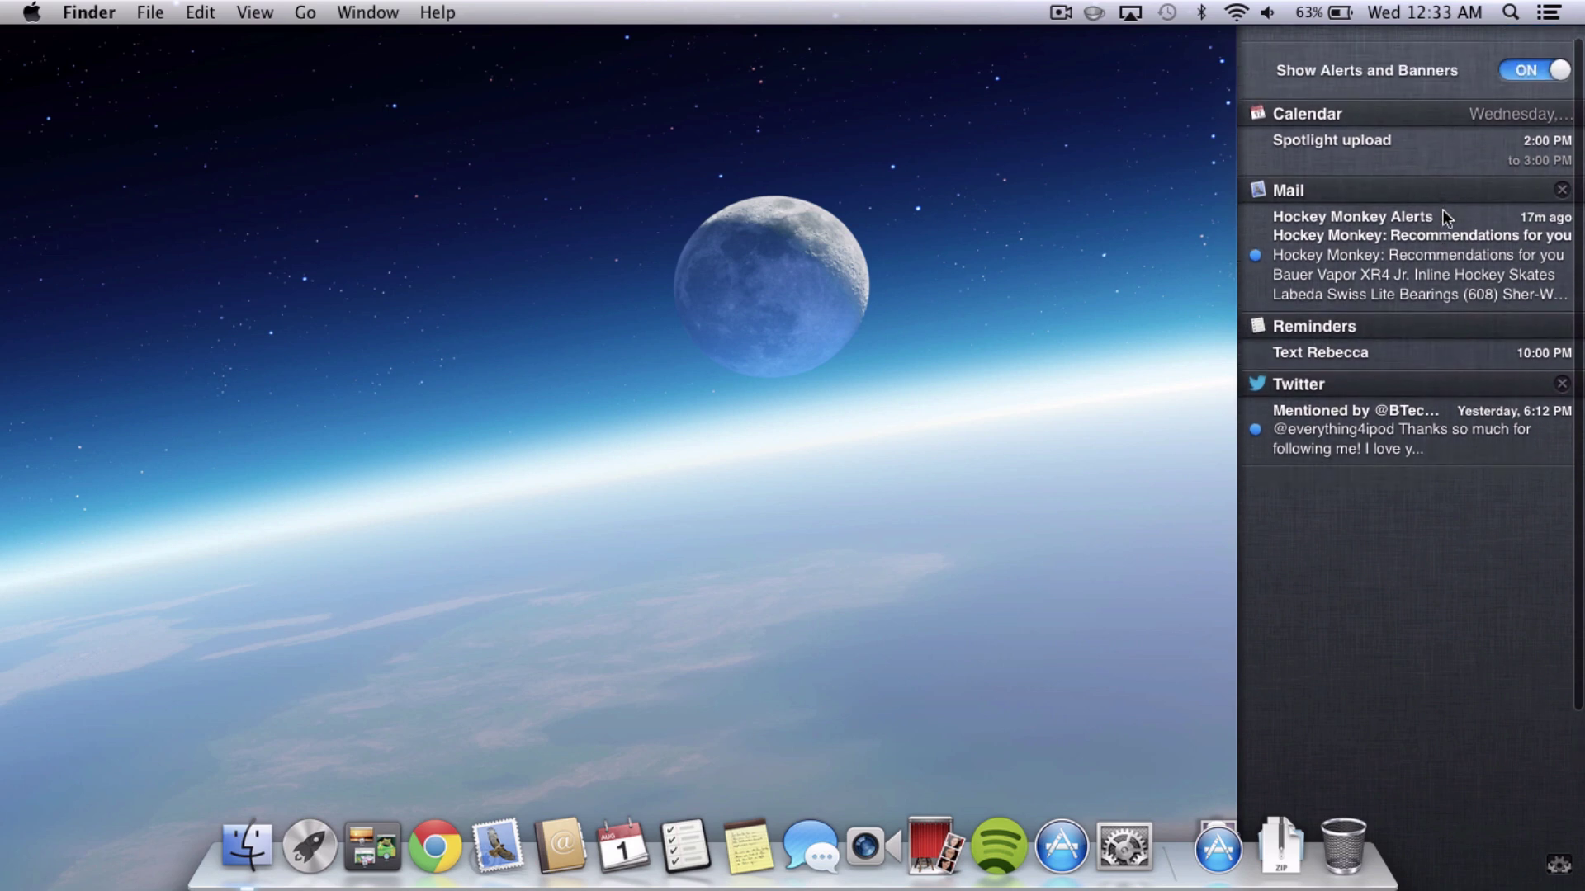
scroll(1442, 210, down, 3)
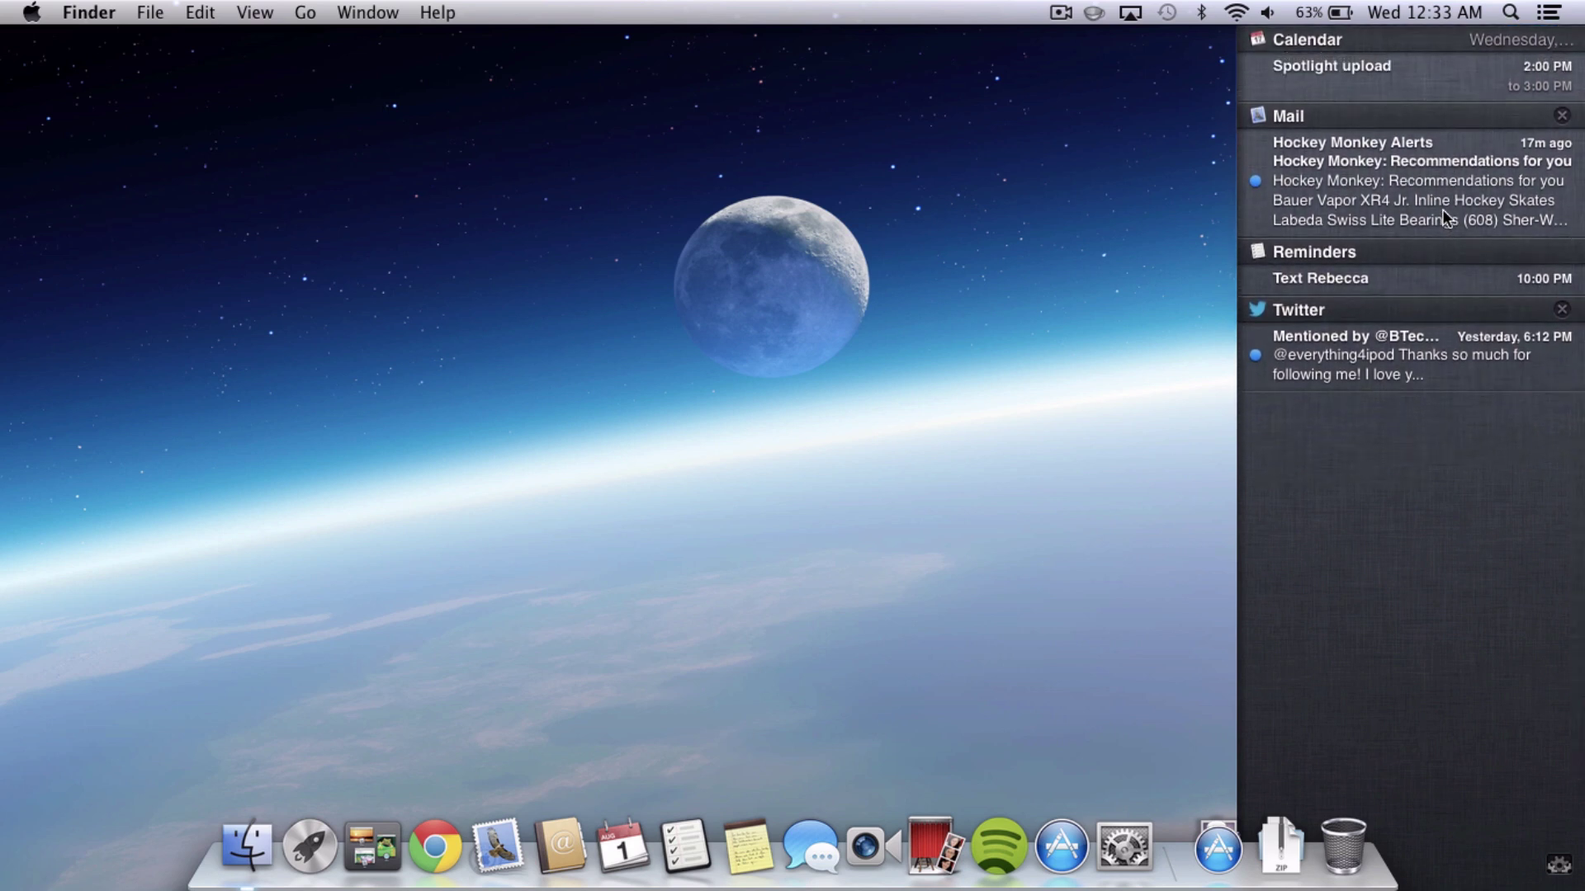
click(1549, 12)
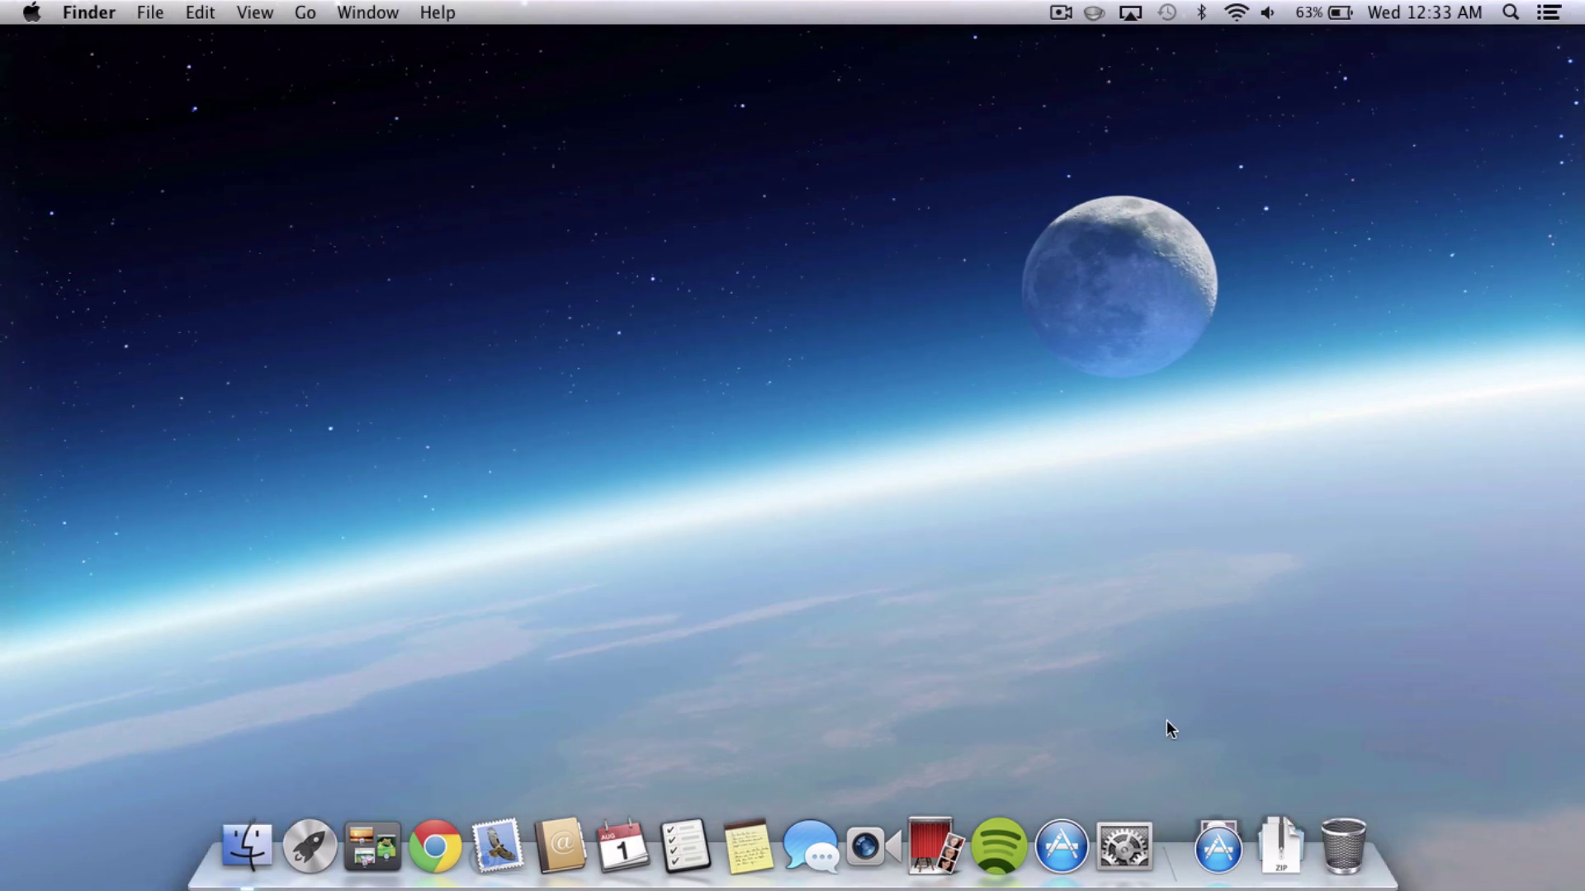
Open Mail, Contacts & Calendars in System Preferences and begin adding a Twitter account.
click(1112, 848)
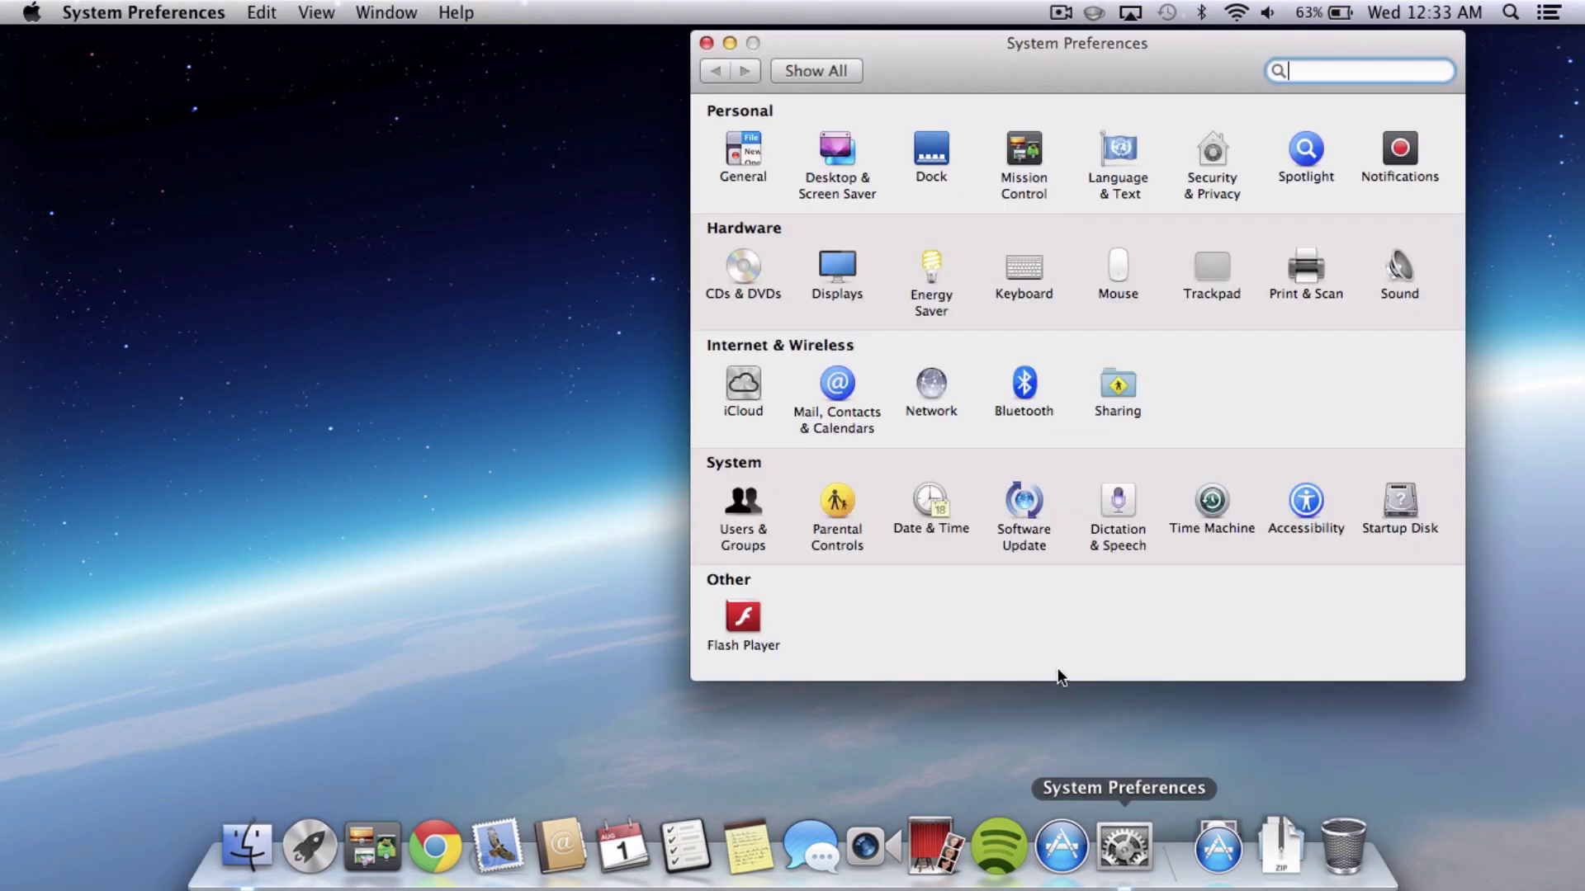
click(830, 391)
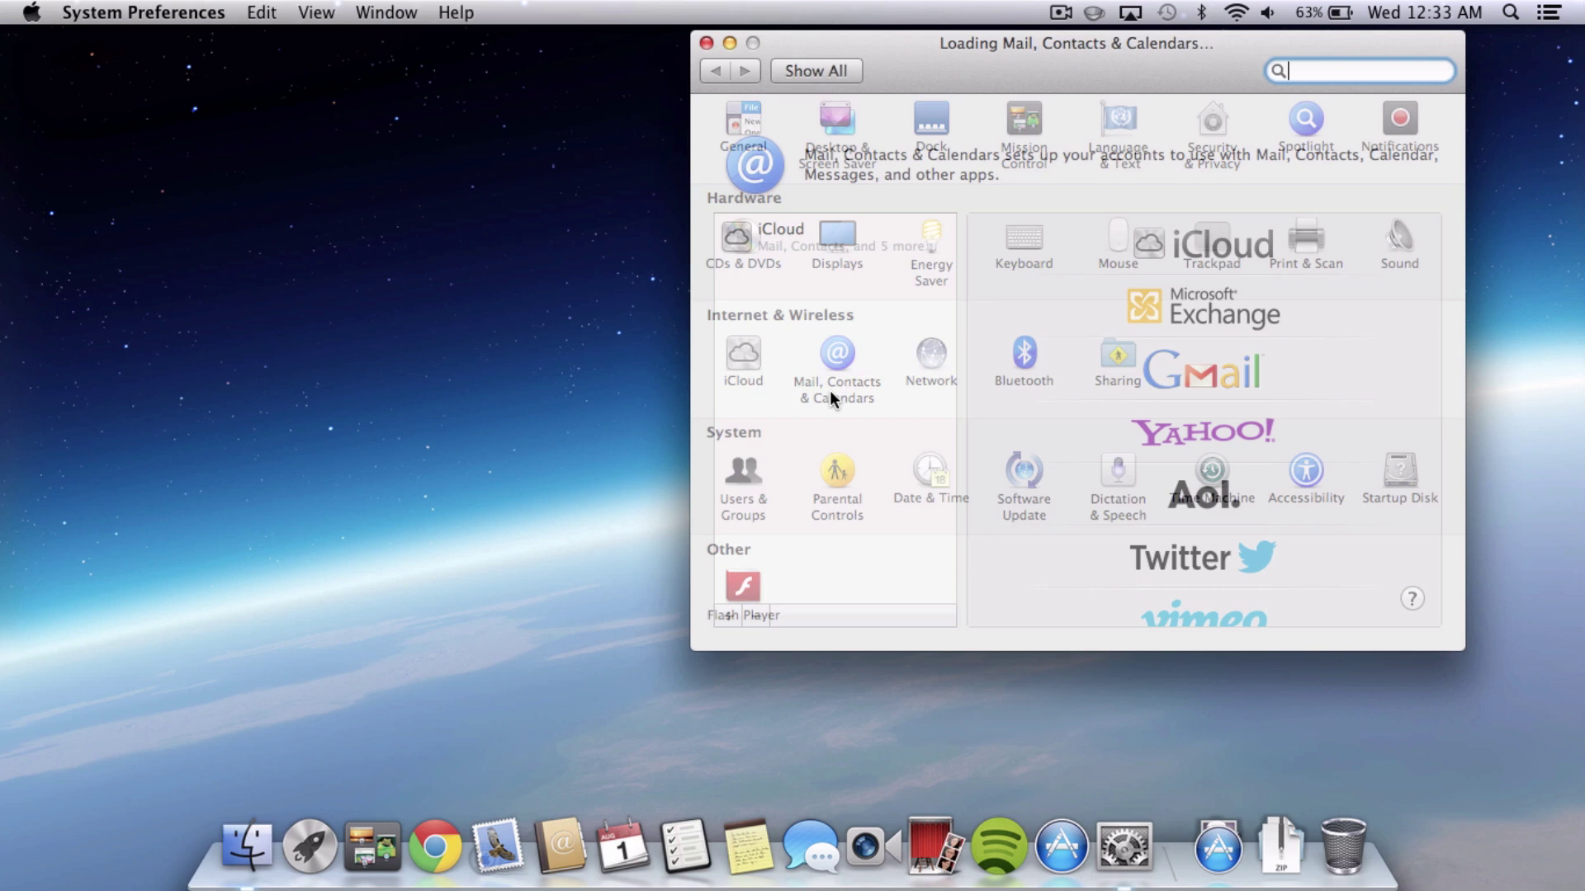
scroll(1242, 370, down, 4)
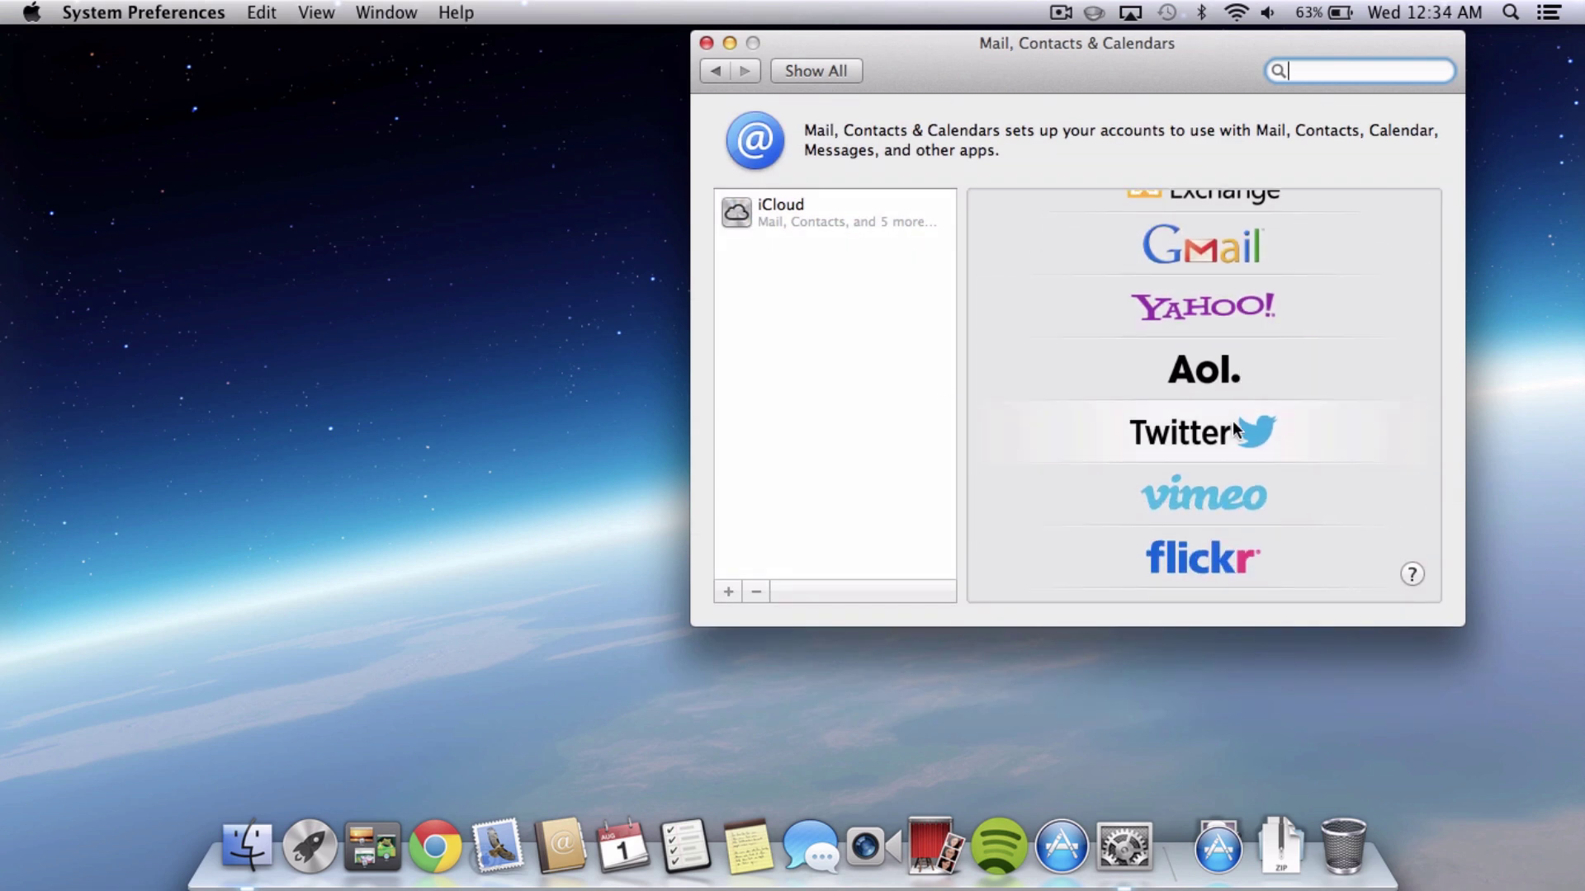
click(1233, 430)
Enter the Twitter user name and account password, then sign in.
text(@ev)
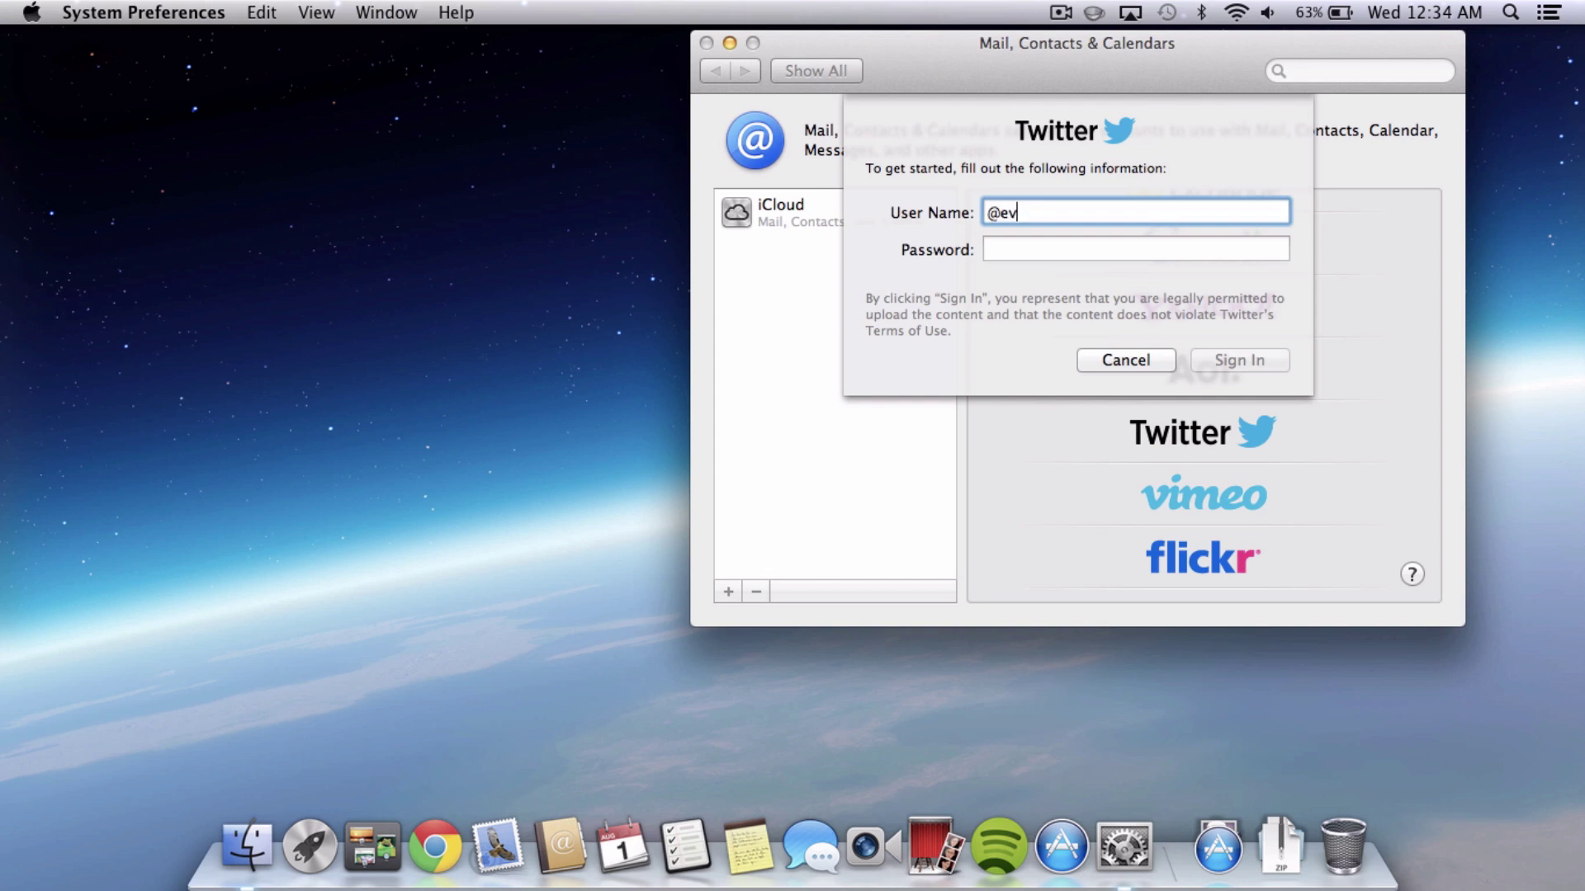
text(erything4ipod)
key(Tab)
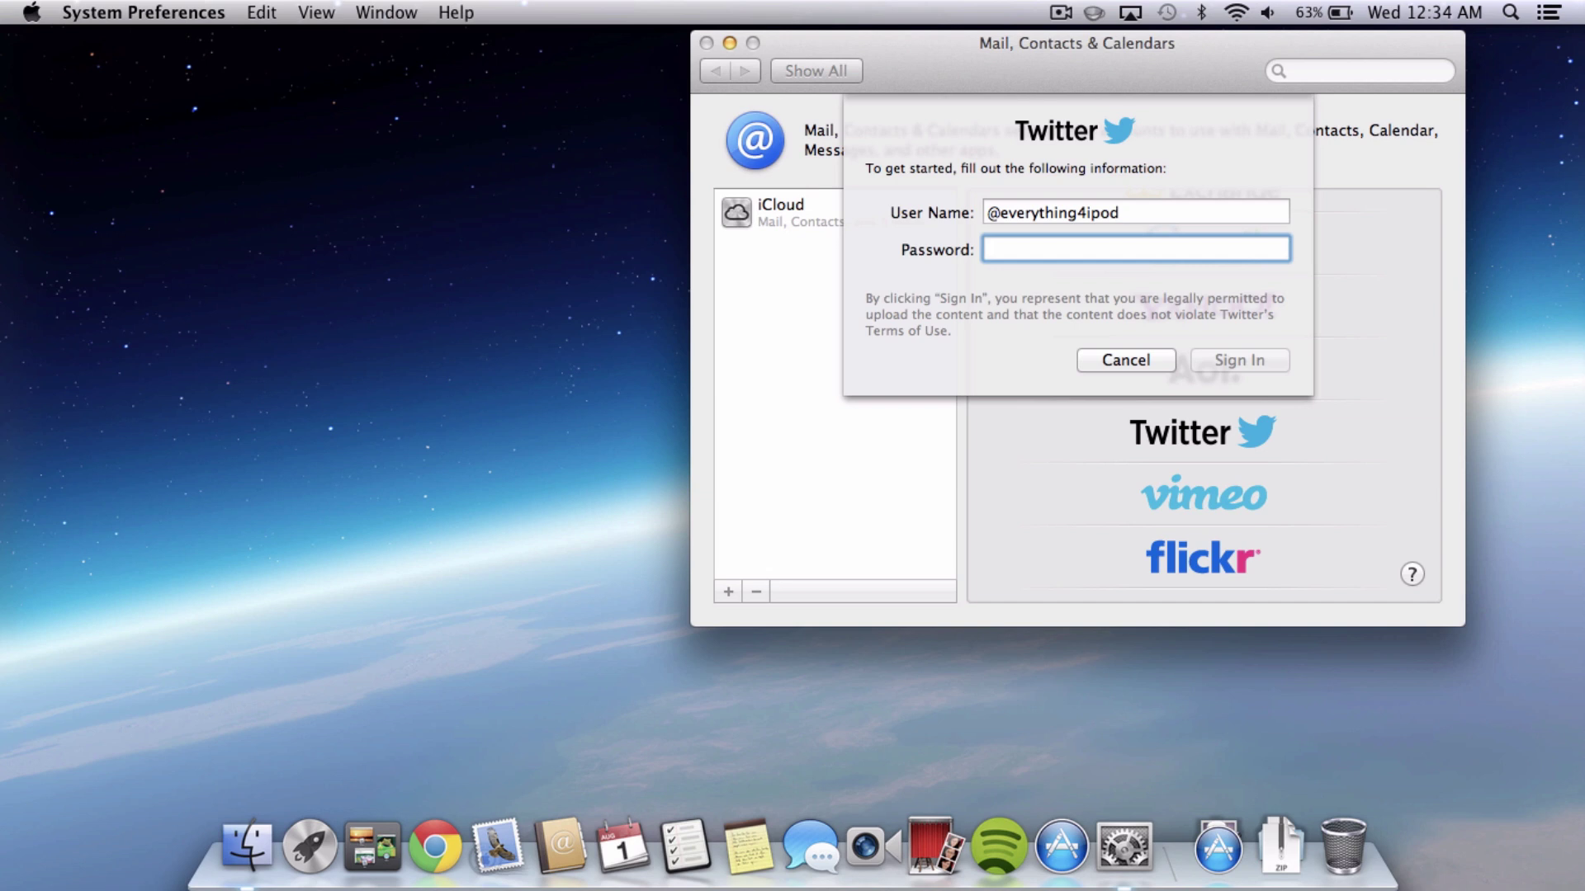
text(•••••••••••••)
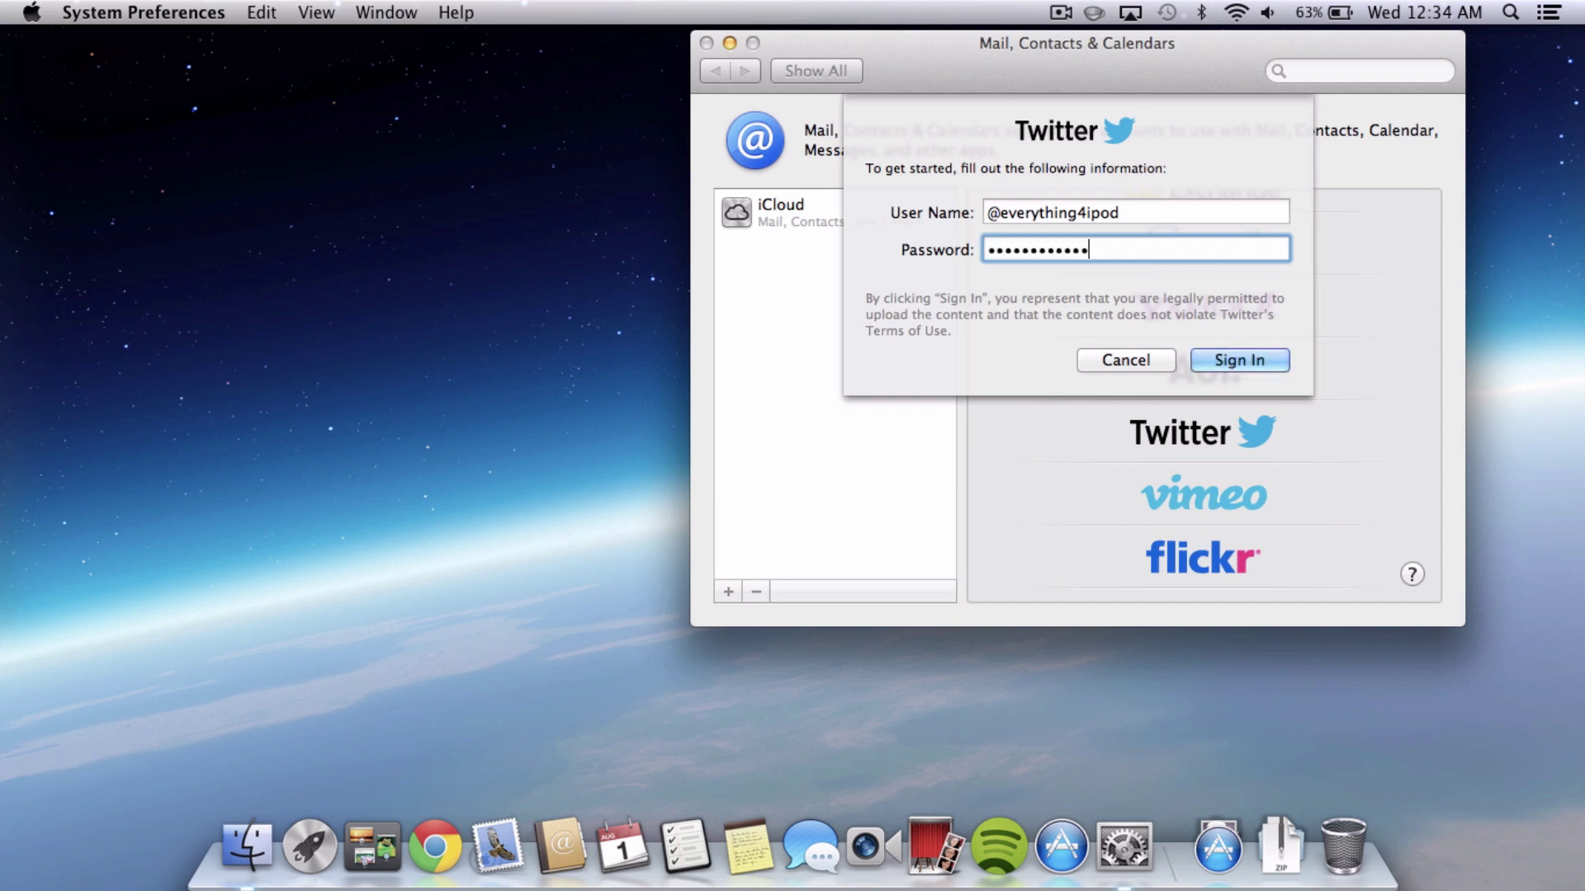
key(Return)
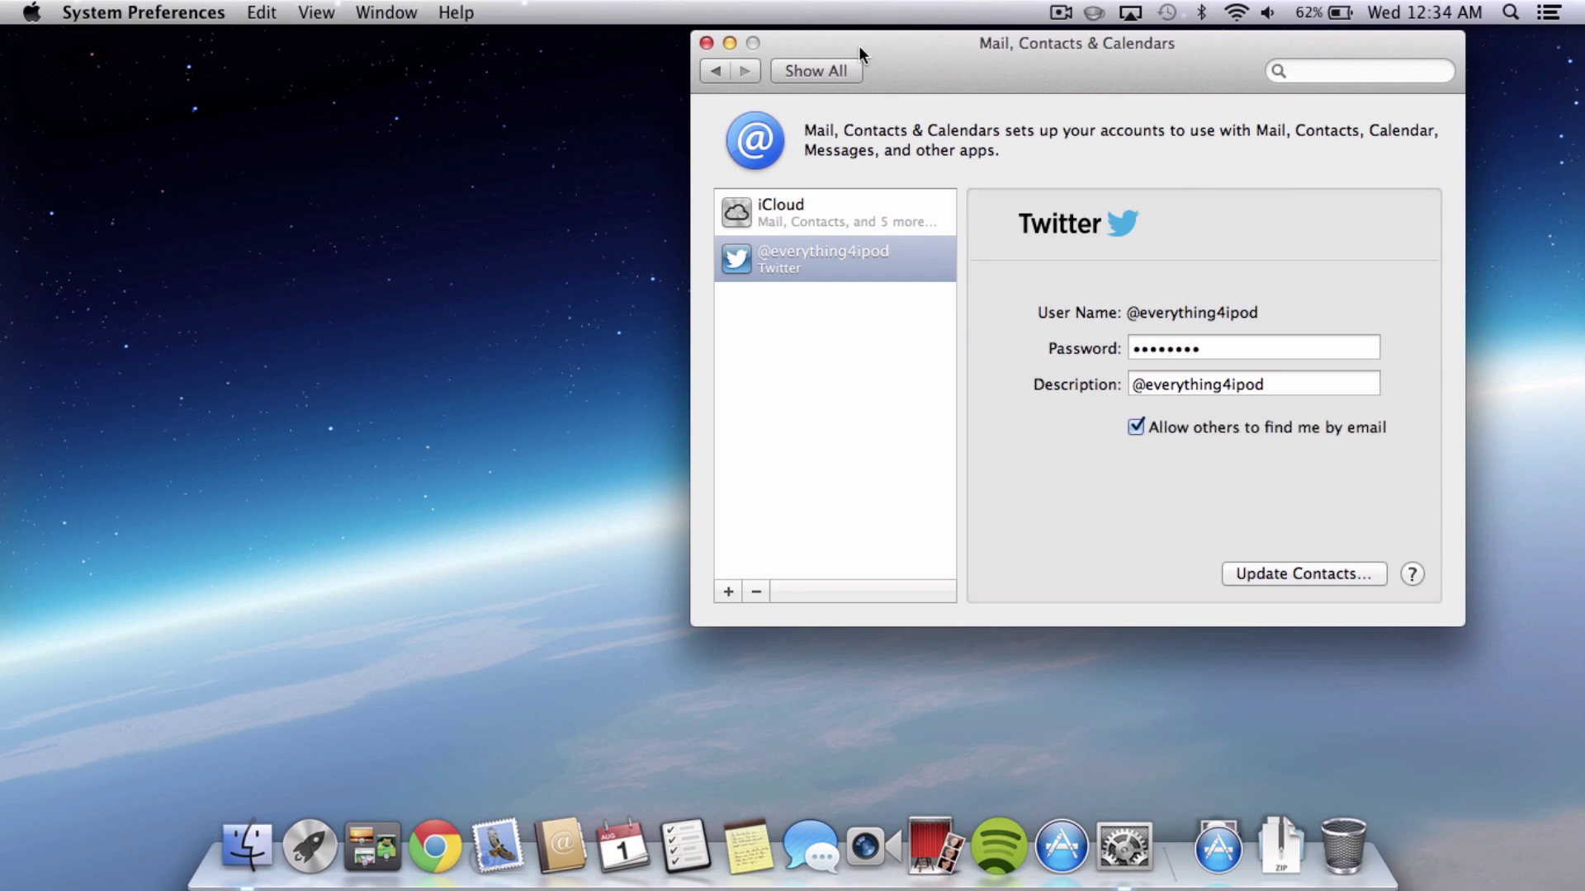
Go back to Show All, then try Click to Tweet in Notification Center, cancel, and close it.
click(836, 70)
click(1546, 11)
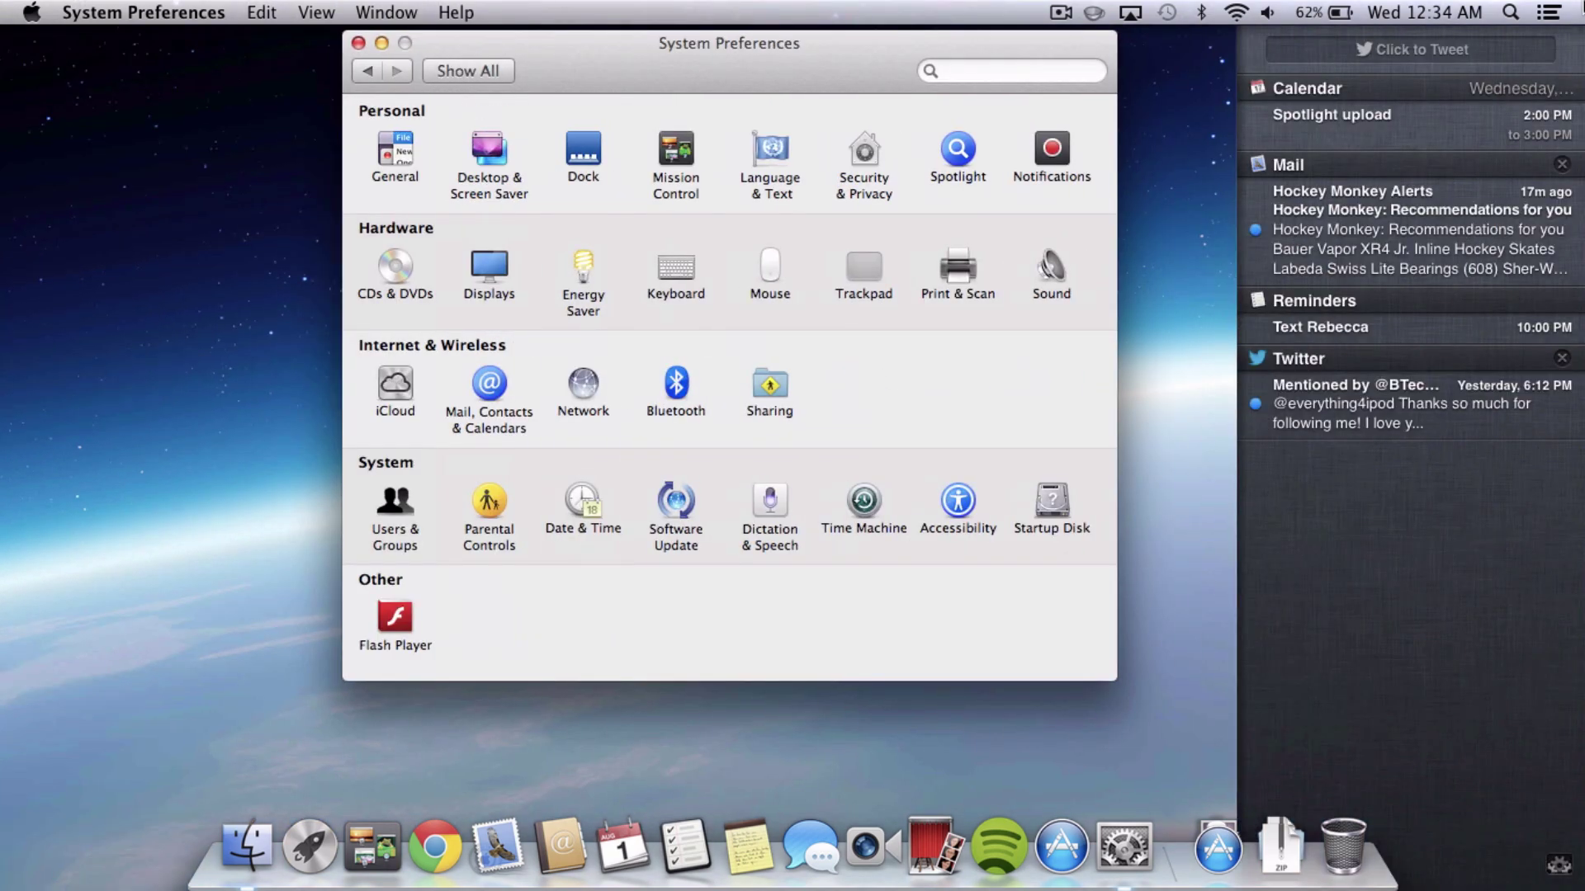
click(1499, 51)
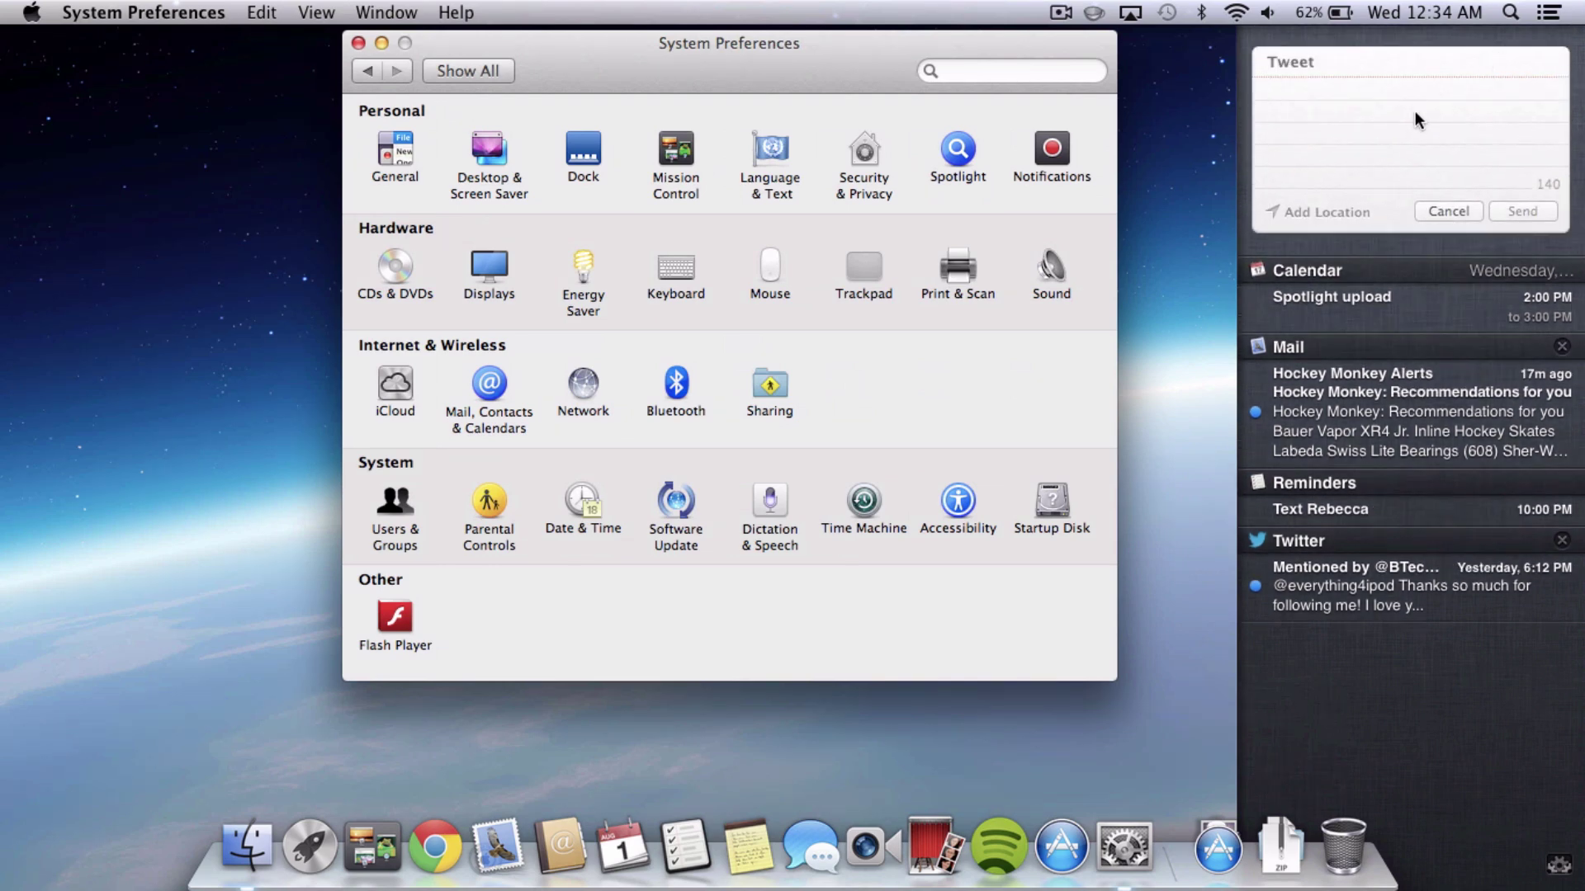
click(1450, 212)
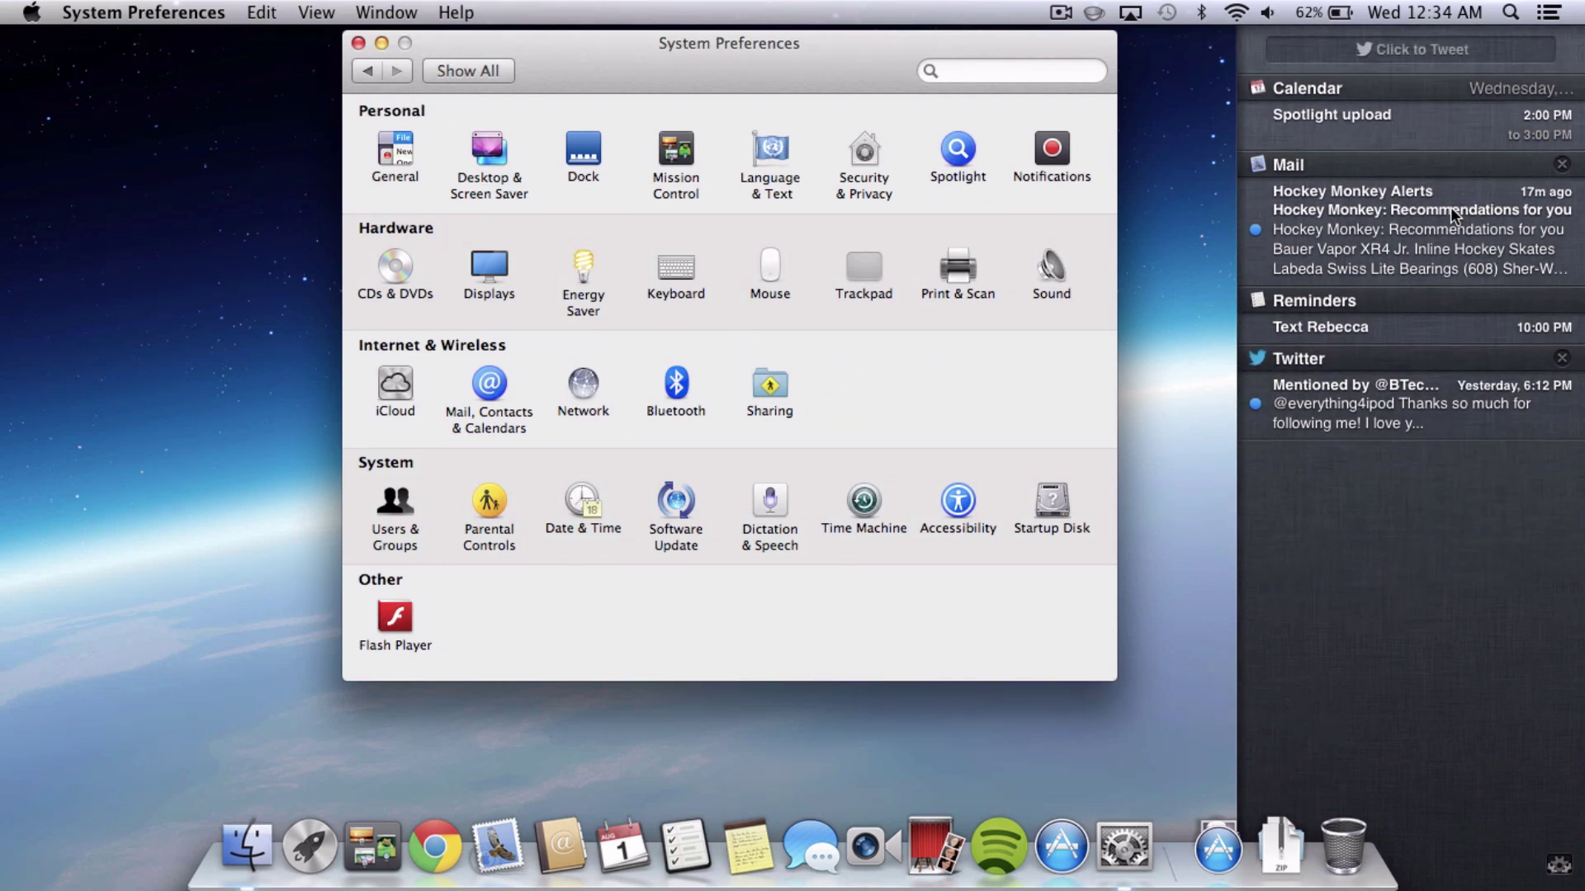
click(1037, 157)
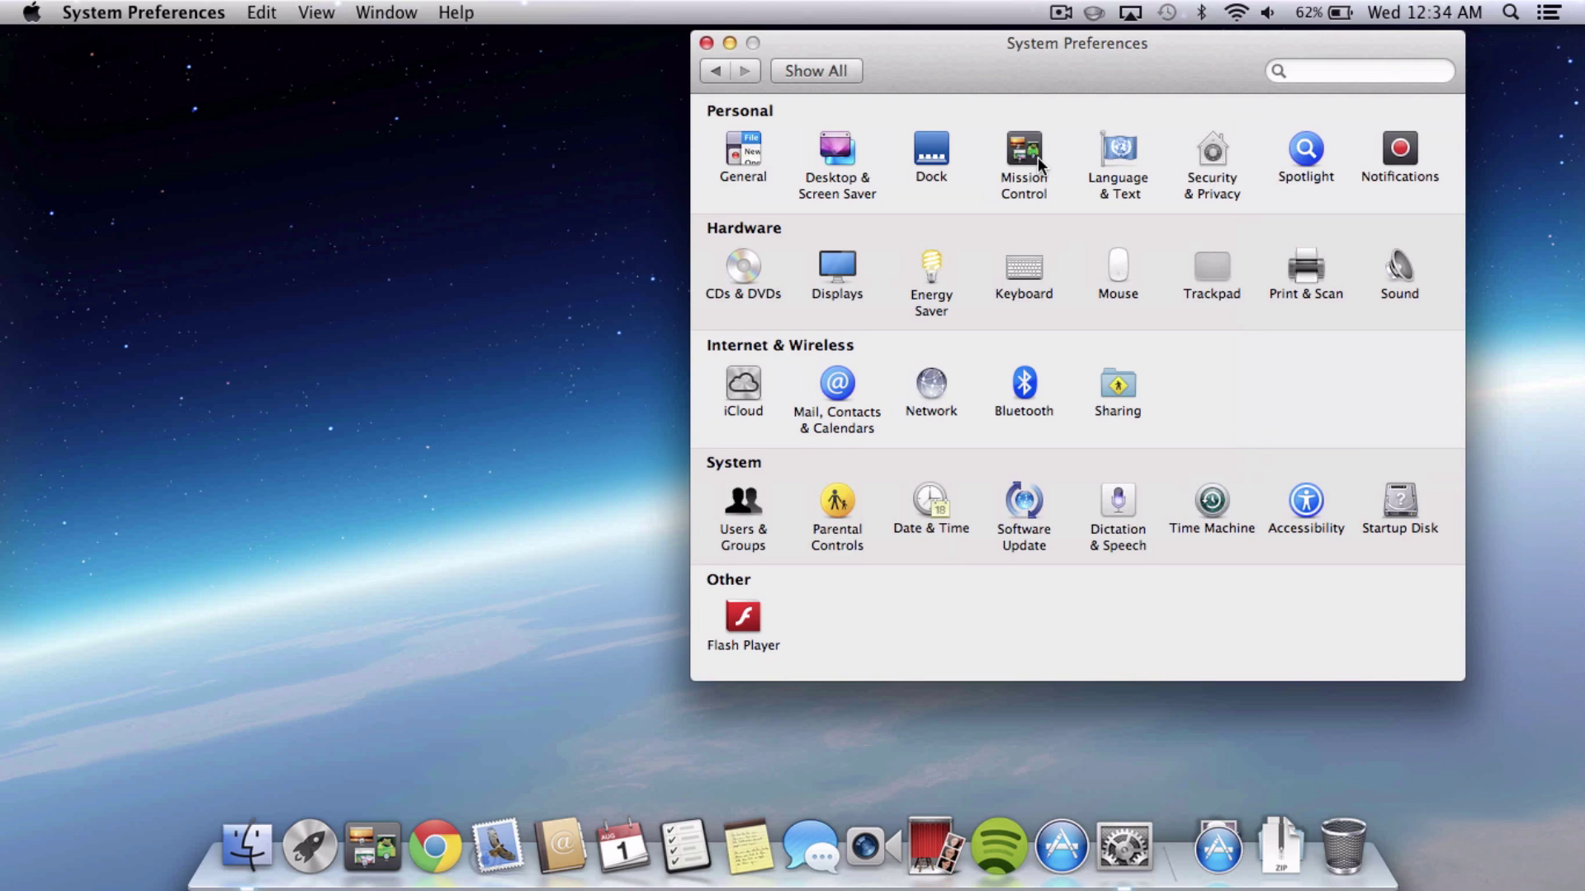
click(1407, 145)
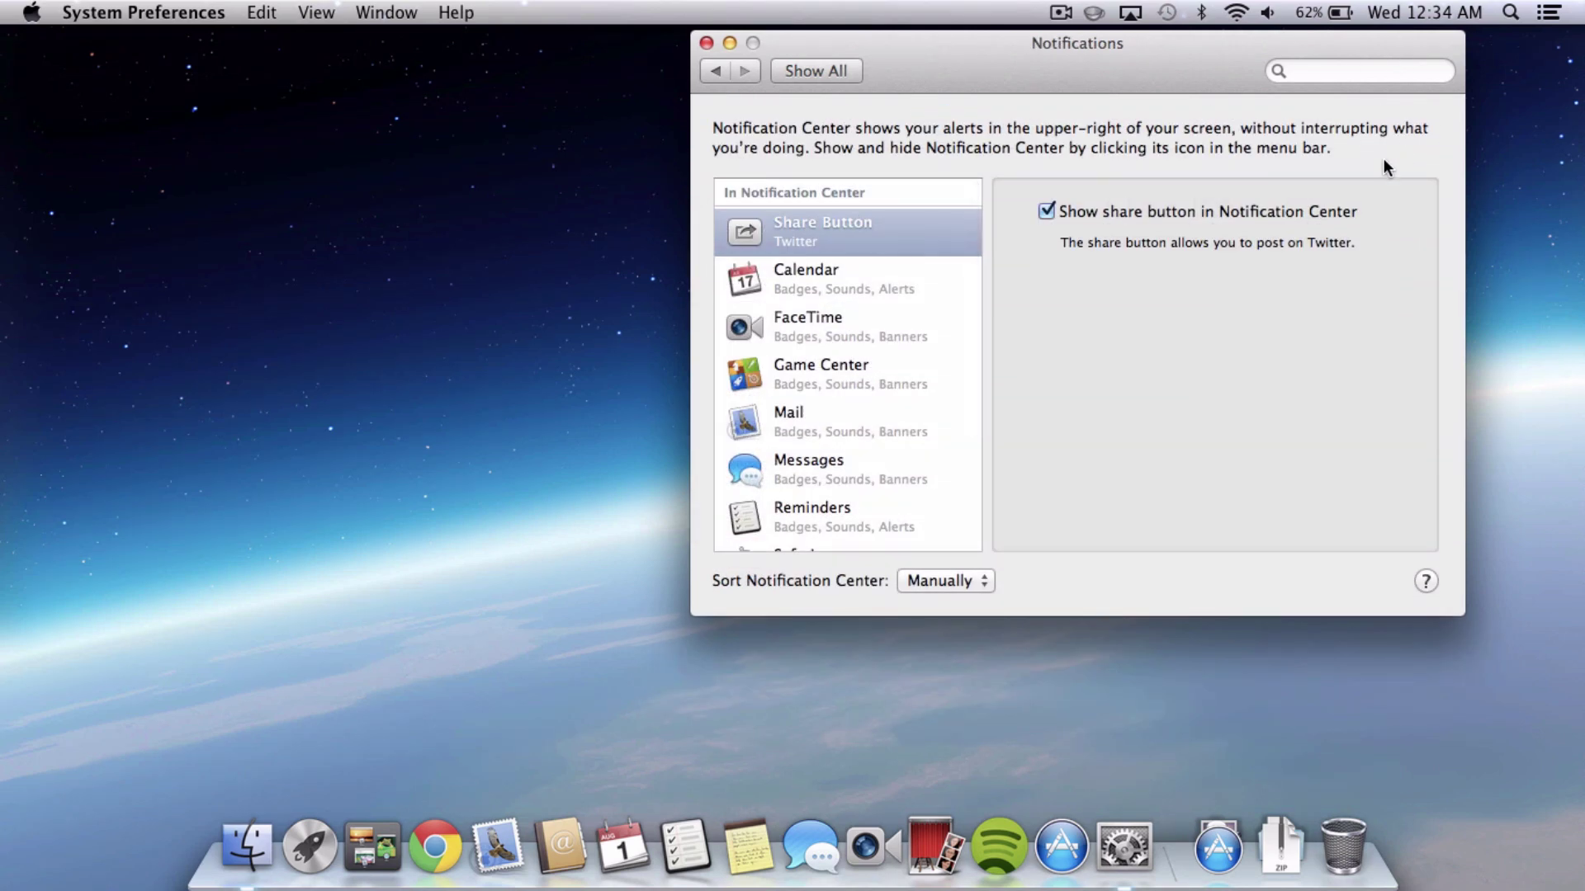
scroll(925, 421, down, 5)
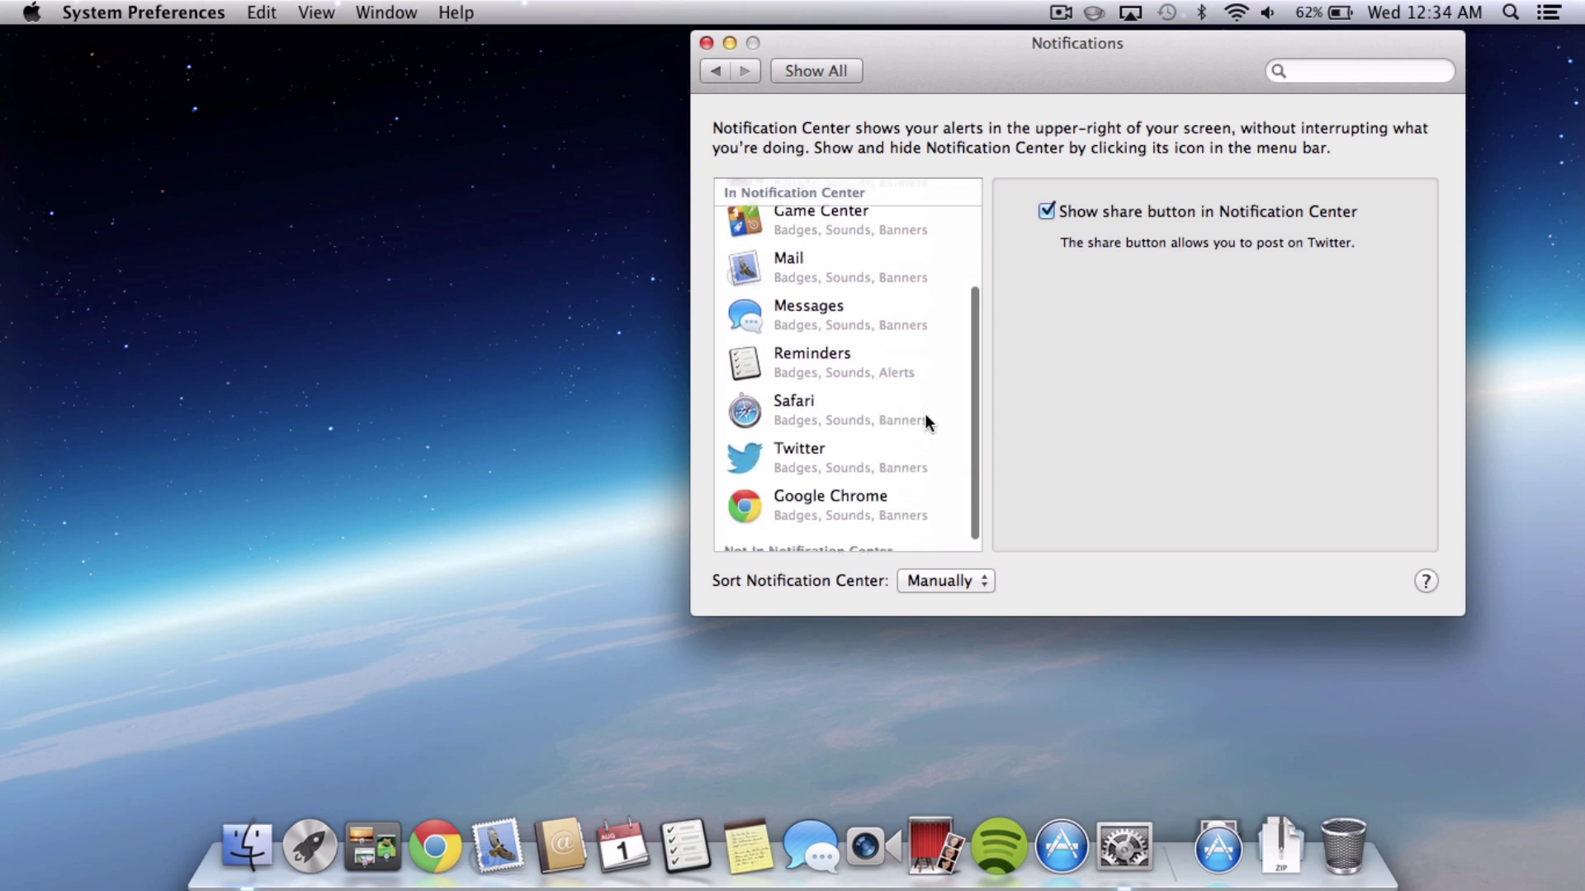
scroll(843, 453, up, 5)
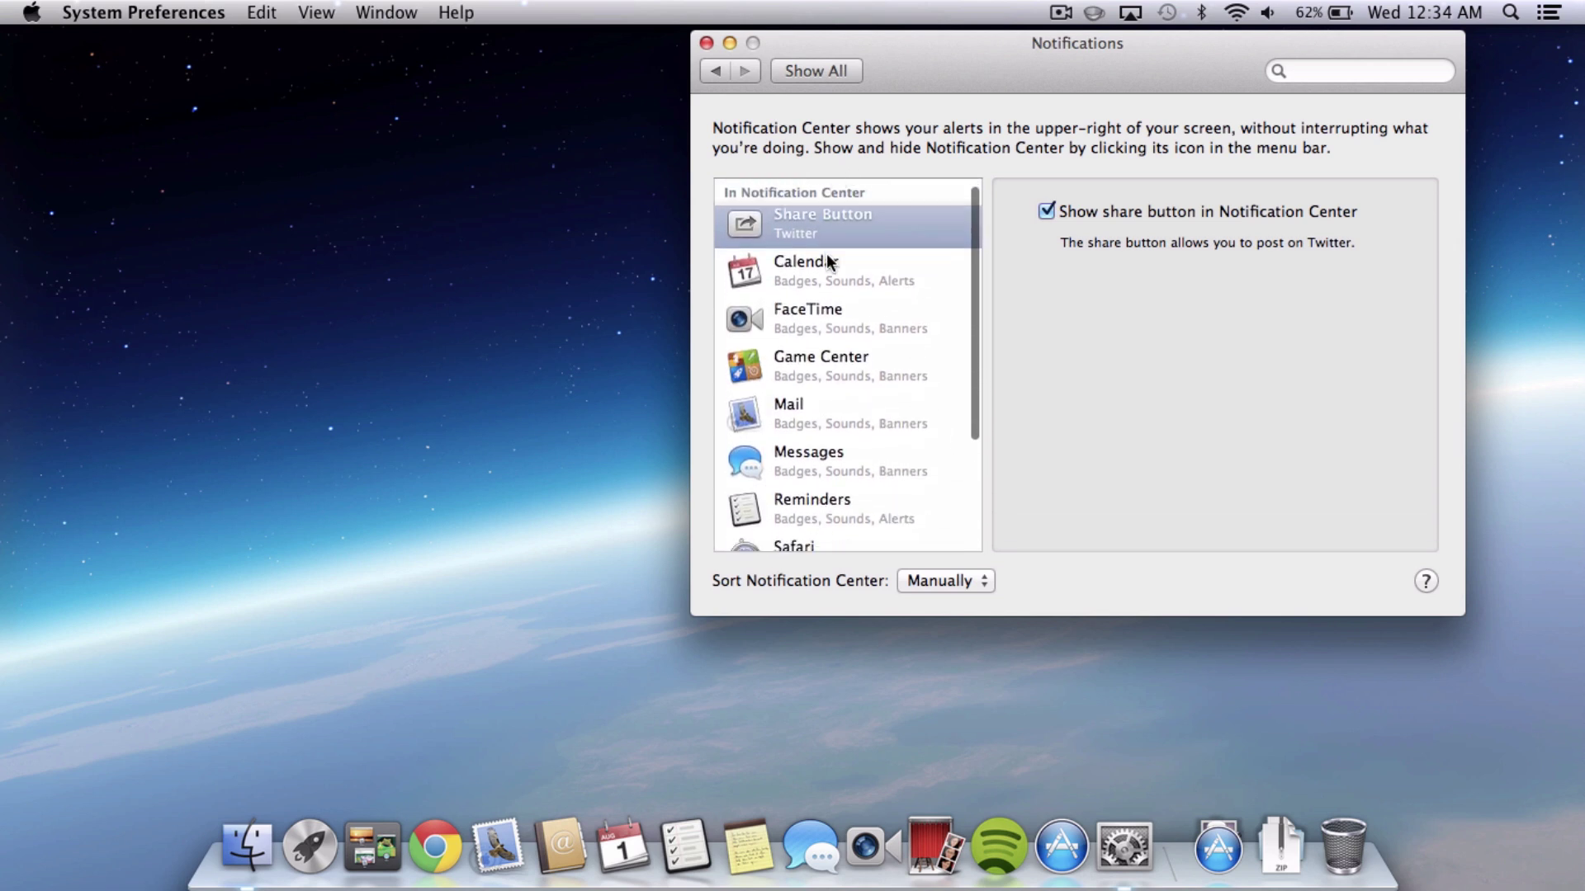
scroll(833, 214, up, 1)
click(825, 318)
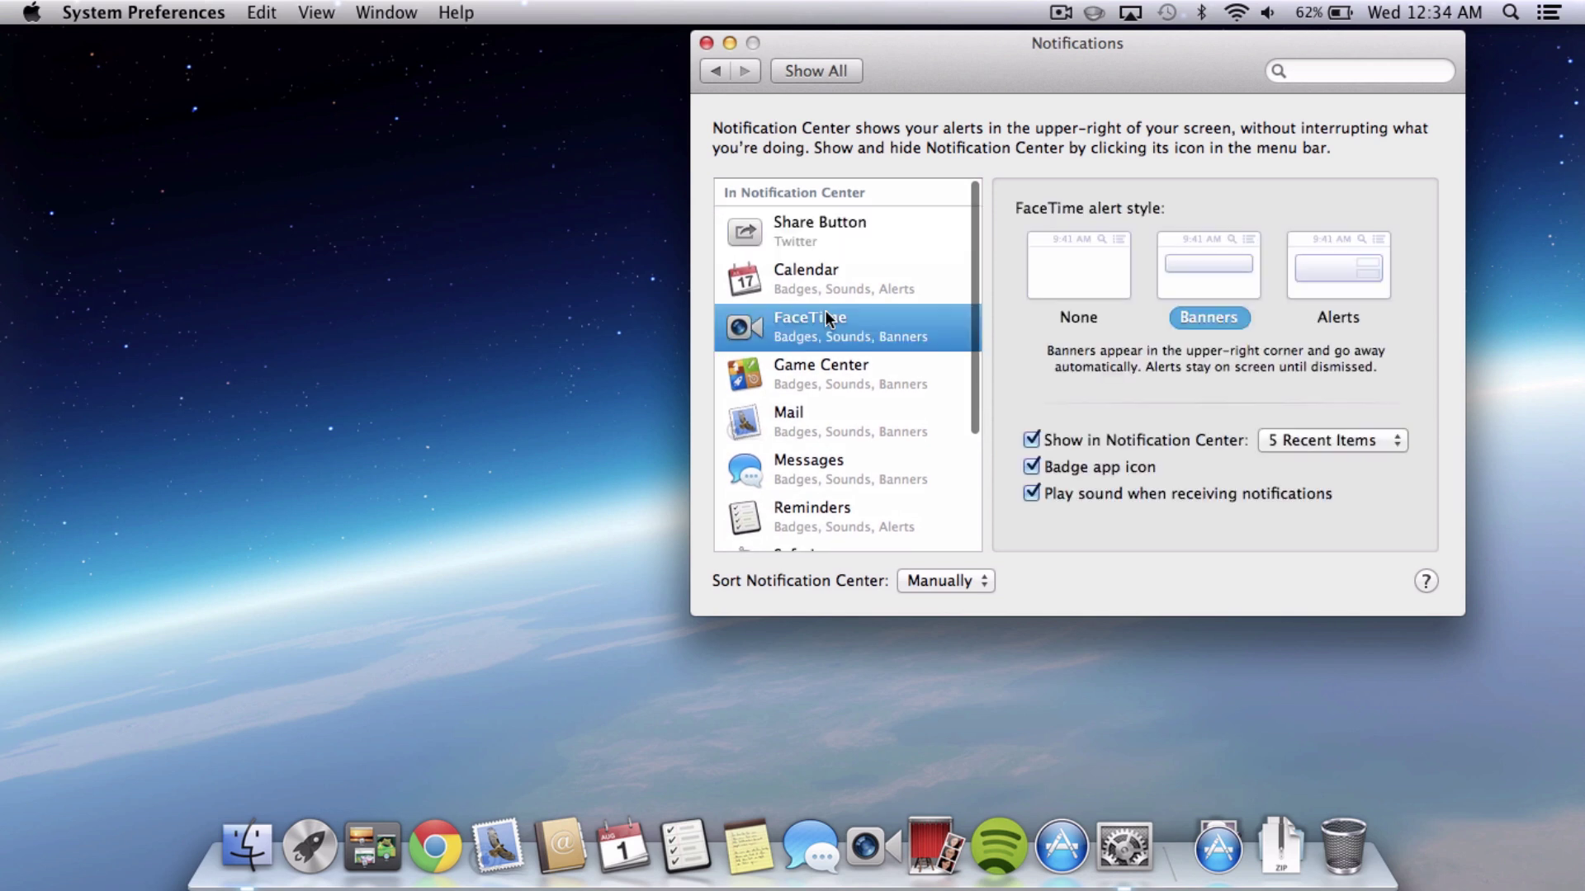
click(829, 355)
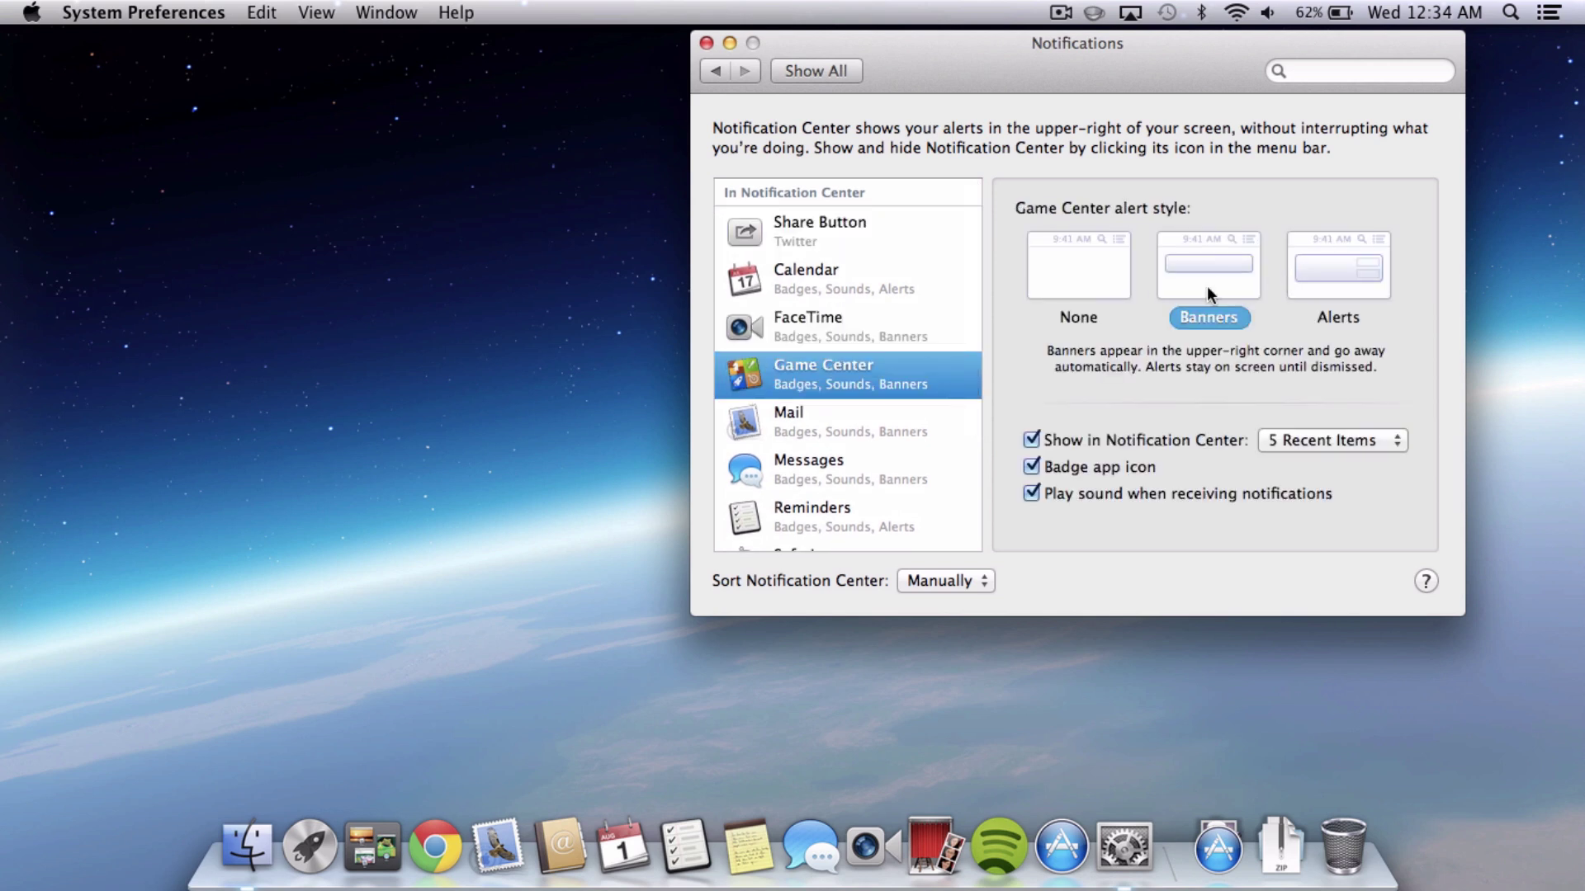
scroll(791, 463, down, 5)
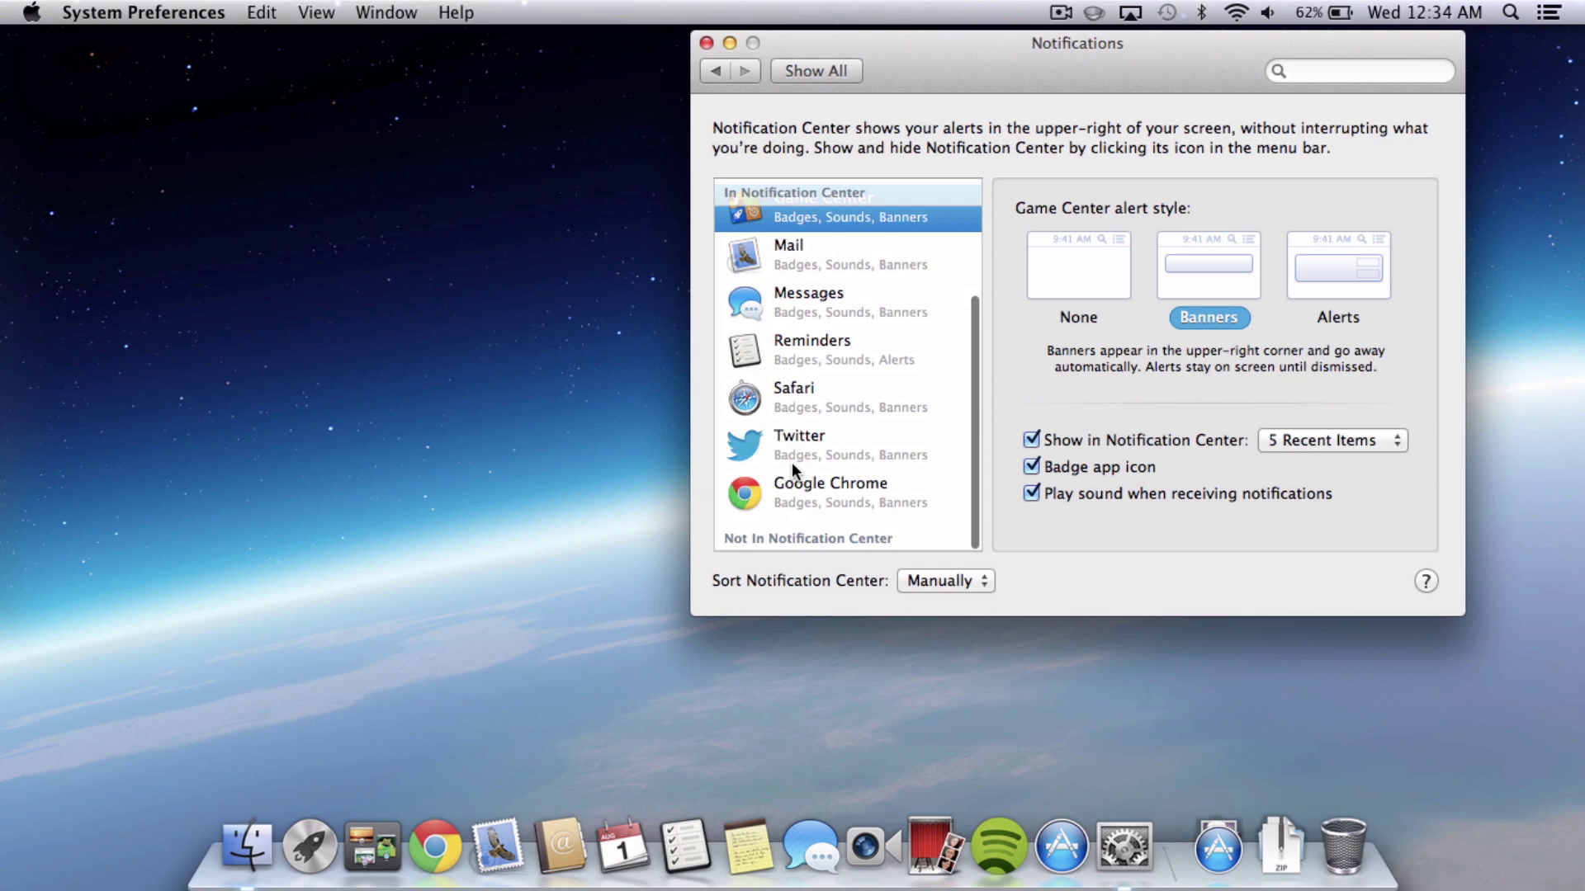
click(791, 461)
click(809, 508)
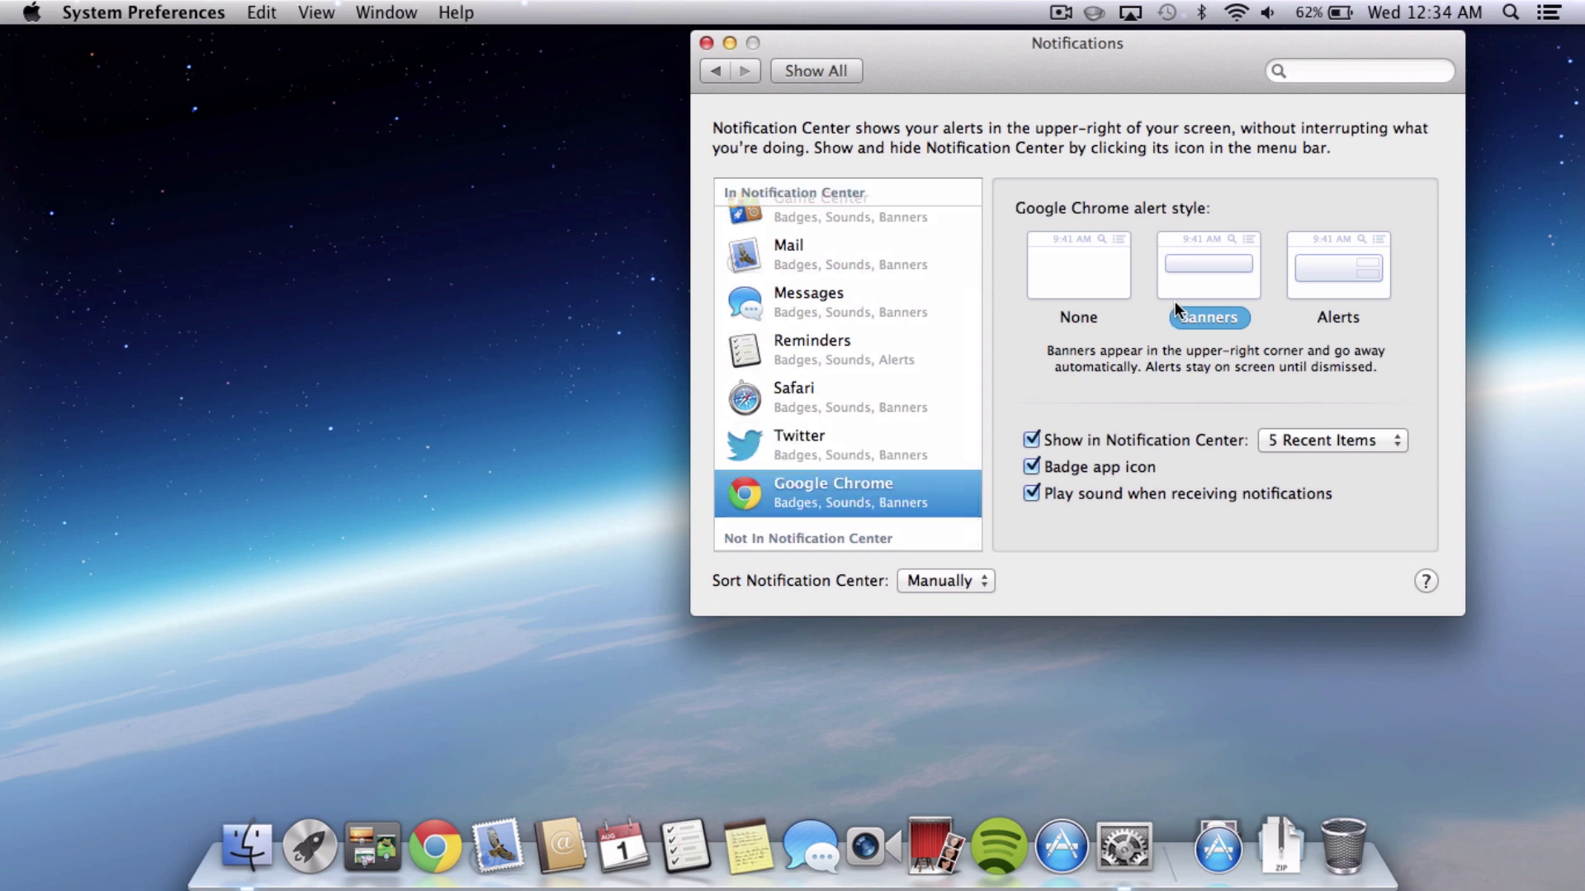
scroll(791, 348, up, 5)
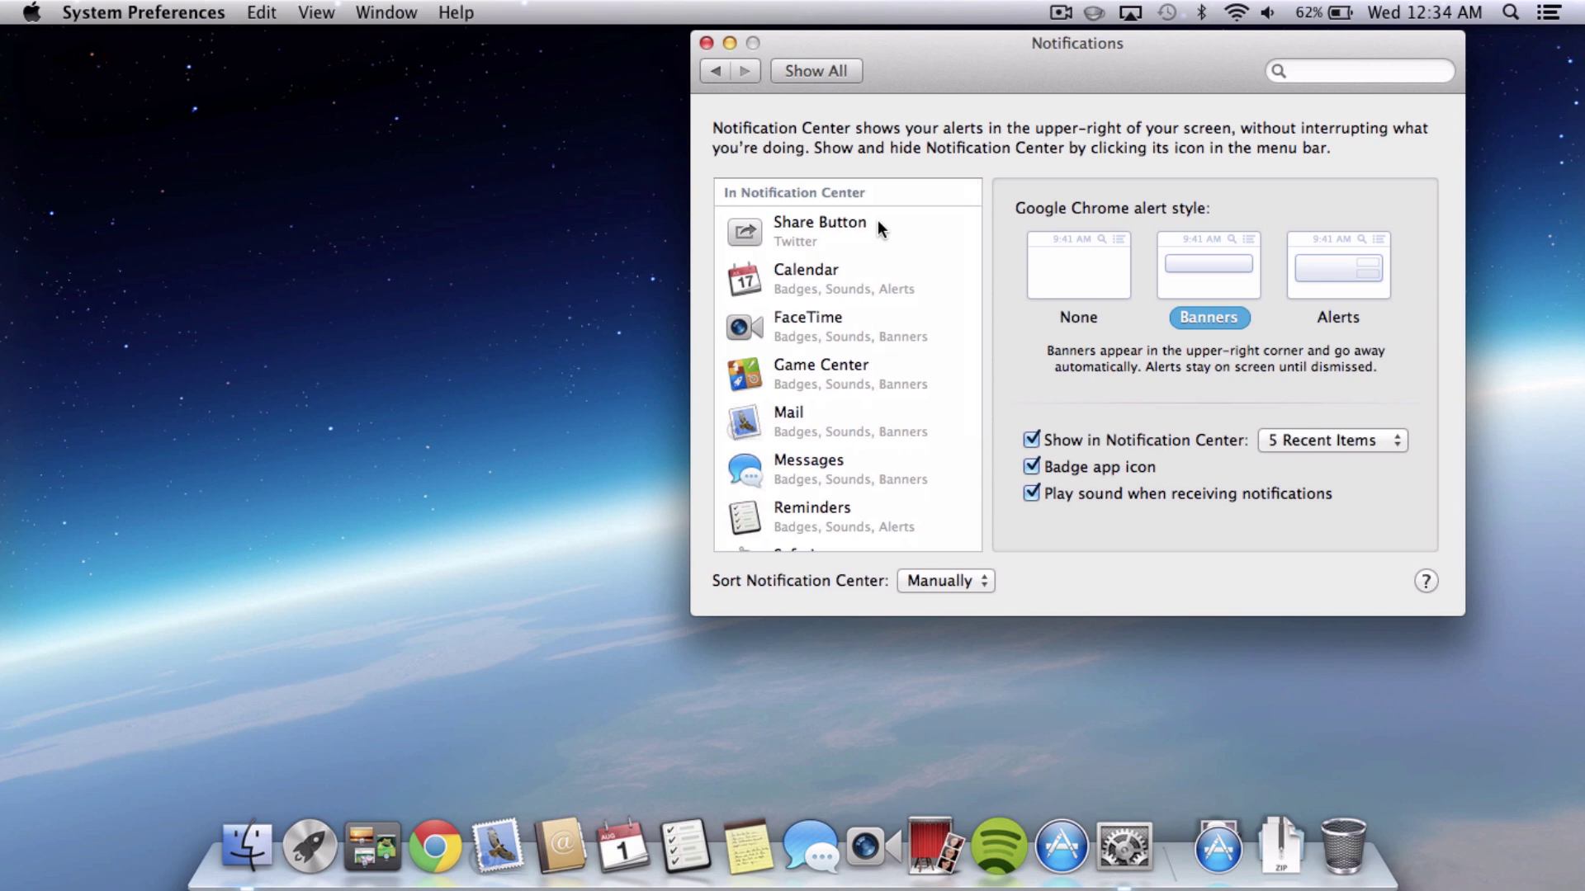
click(939, 578)
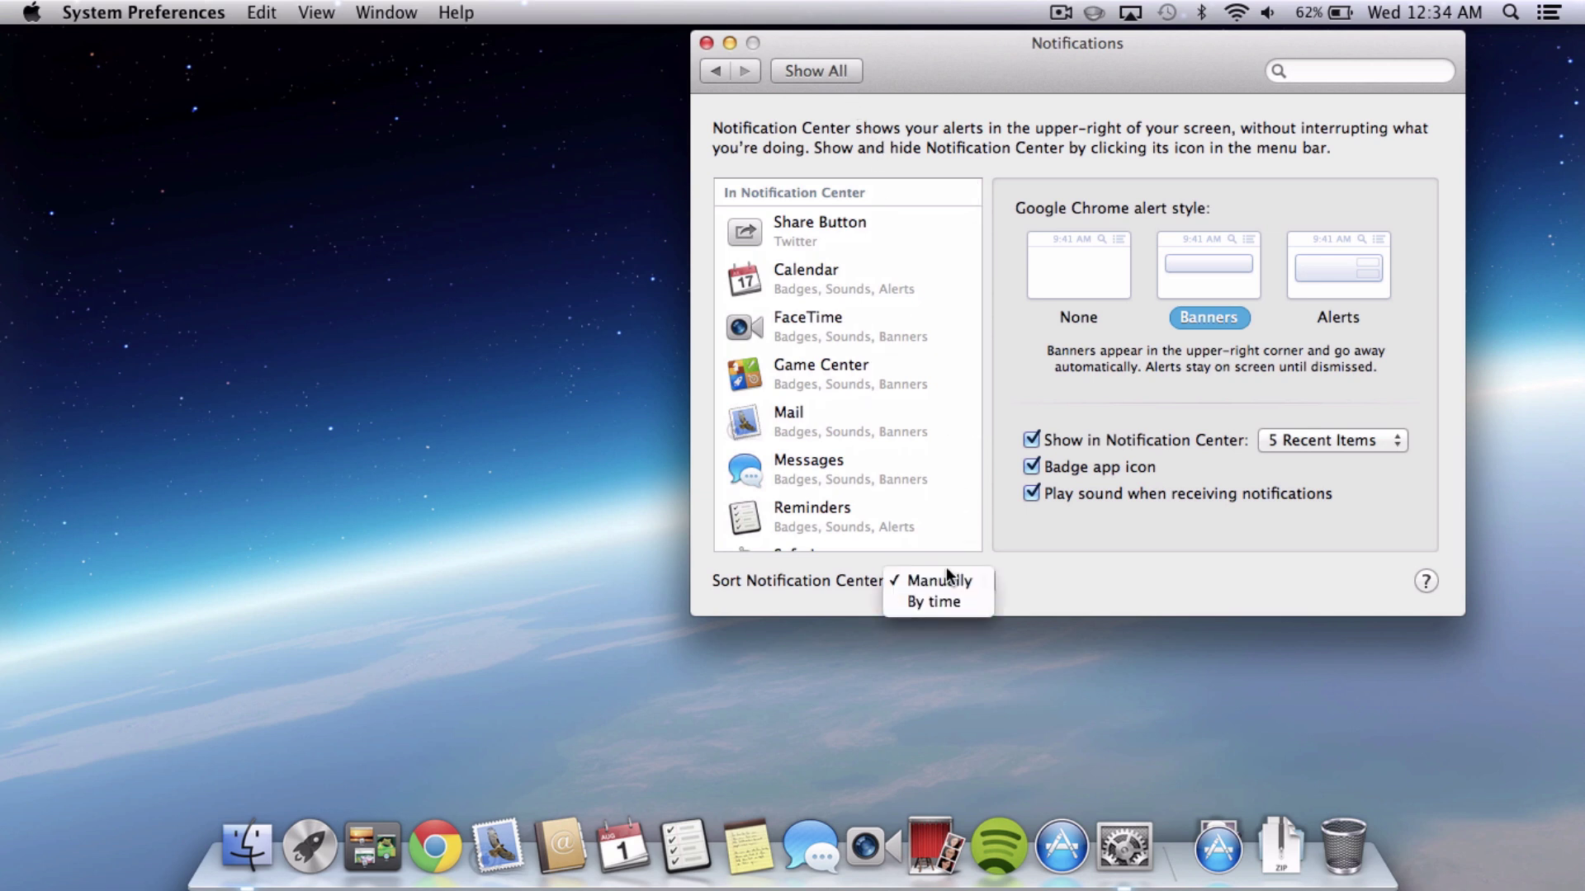
click(945, 579)
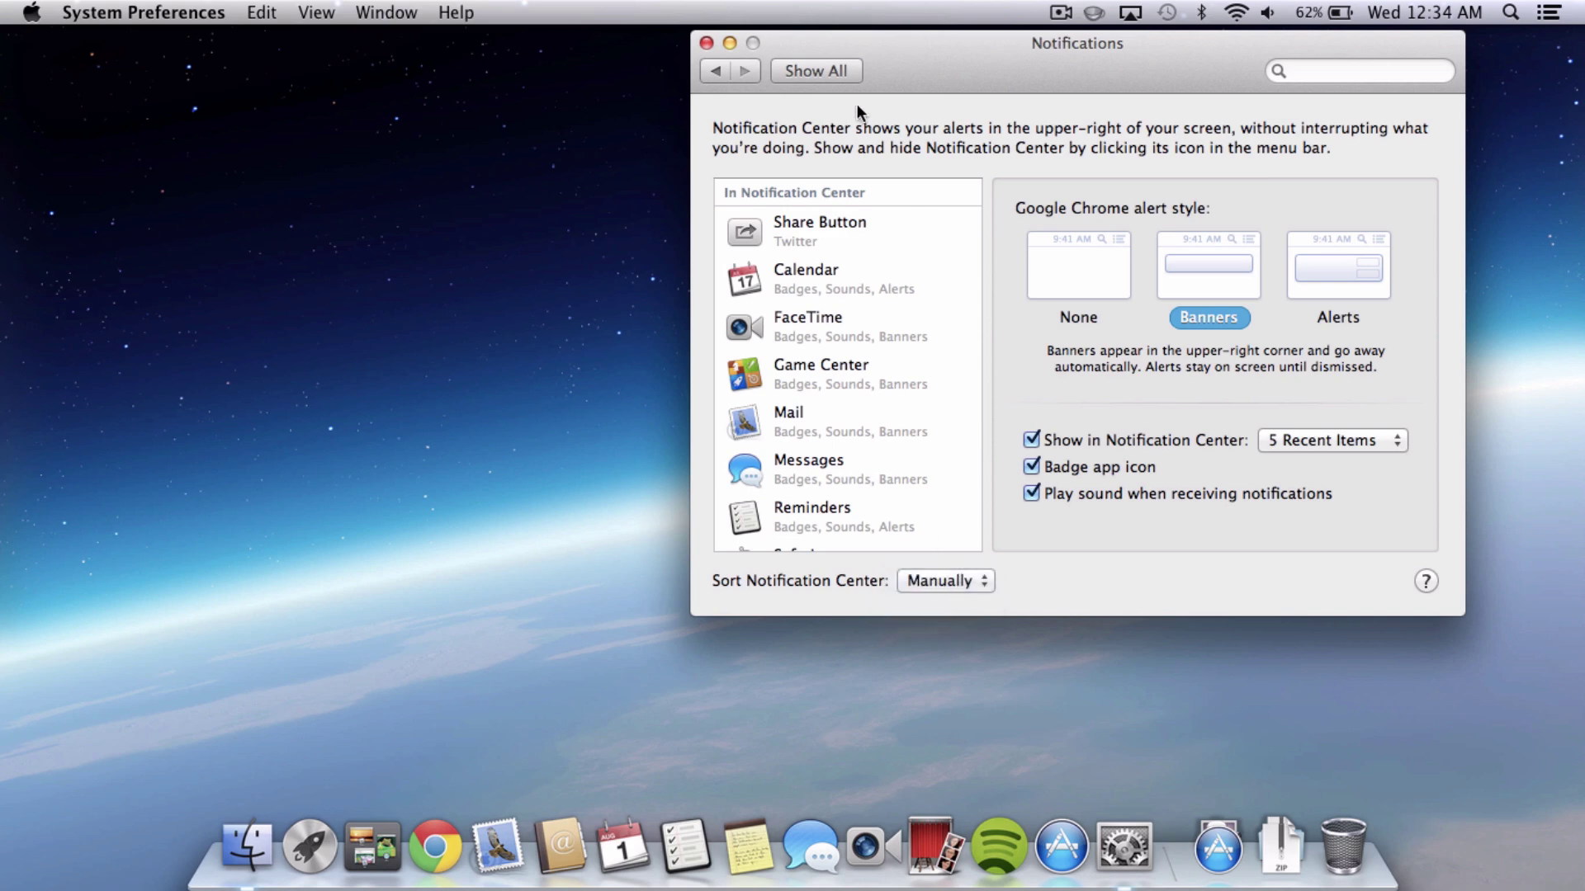
click(821, 75)
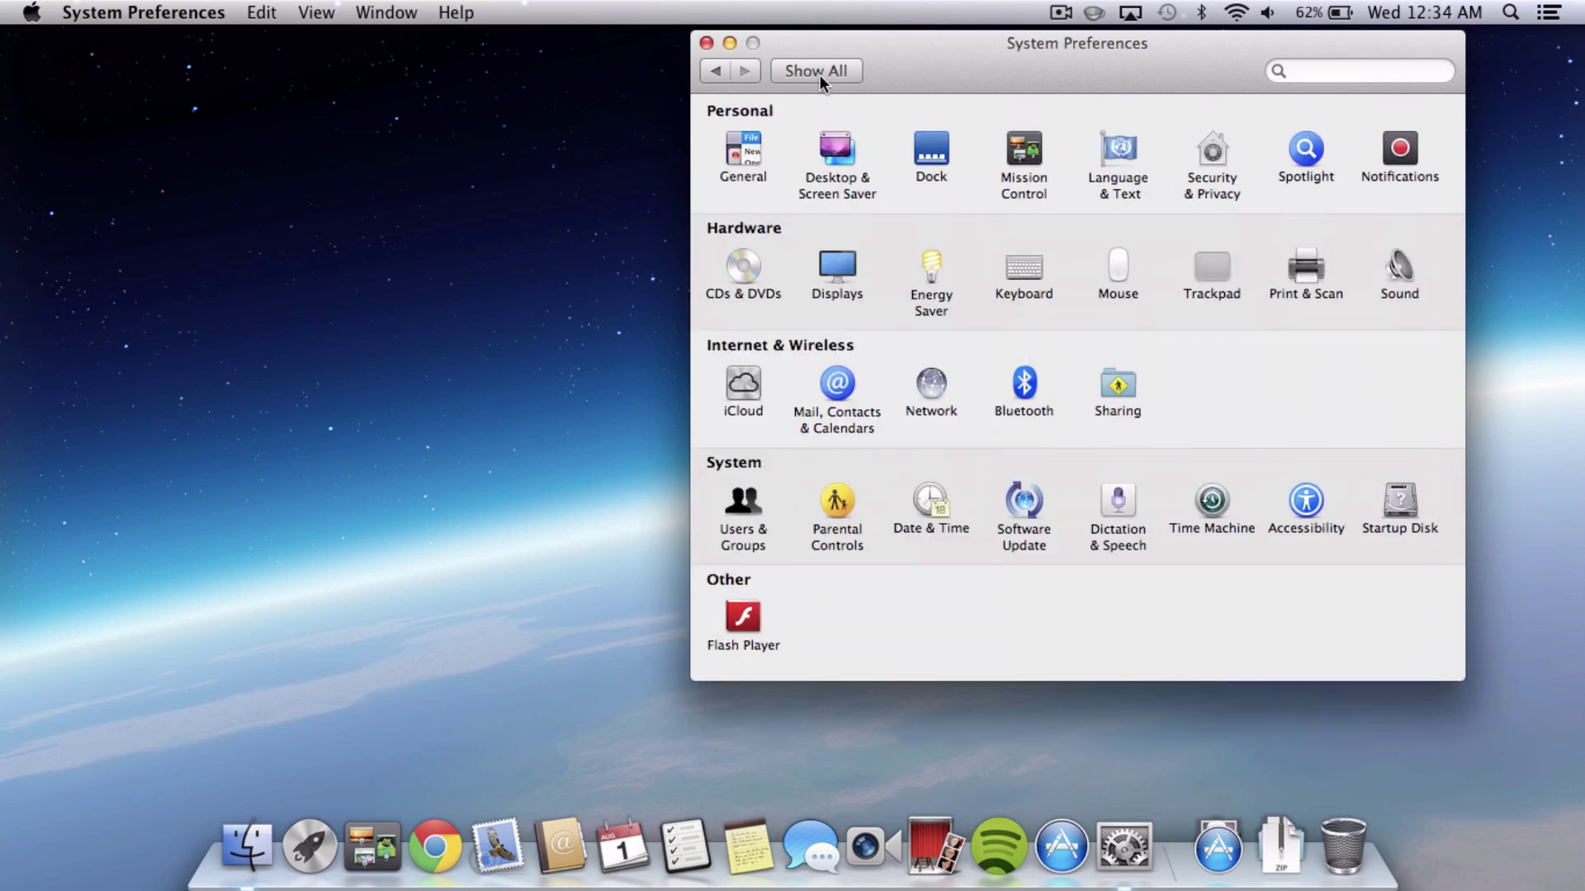
Quit System Preferences and briefly open and close Notification Center.
key(super+q)
click(1547, 14)
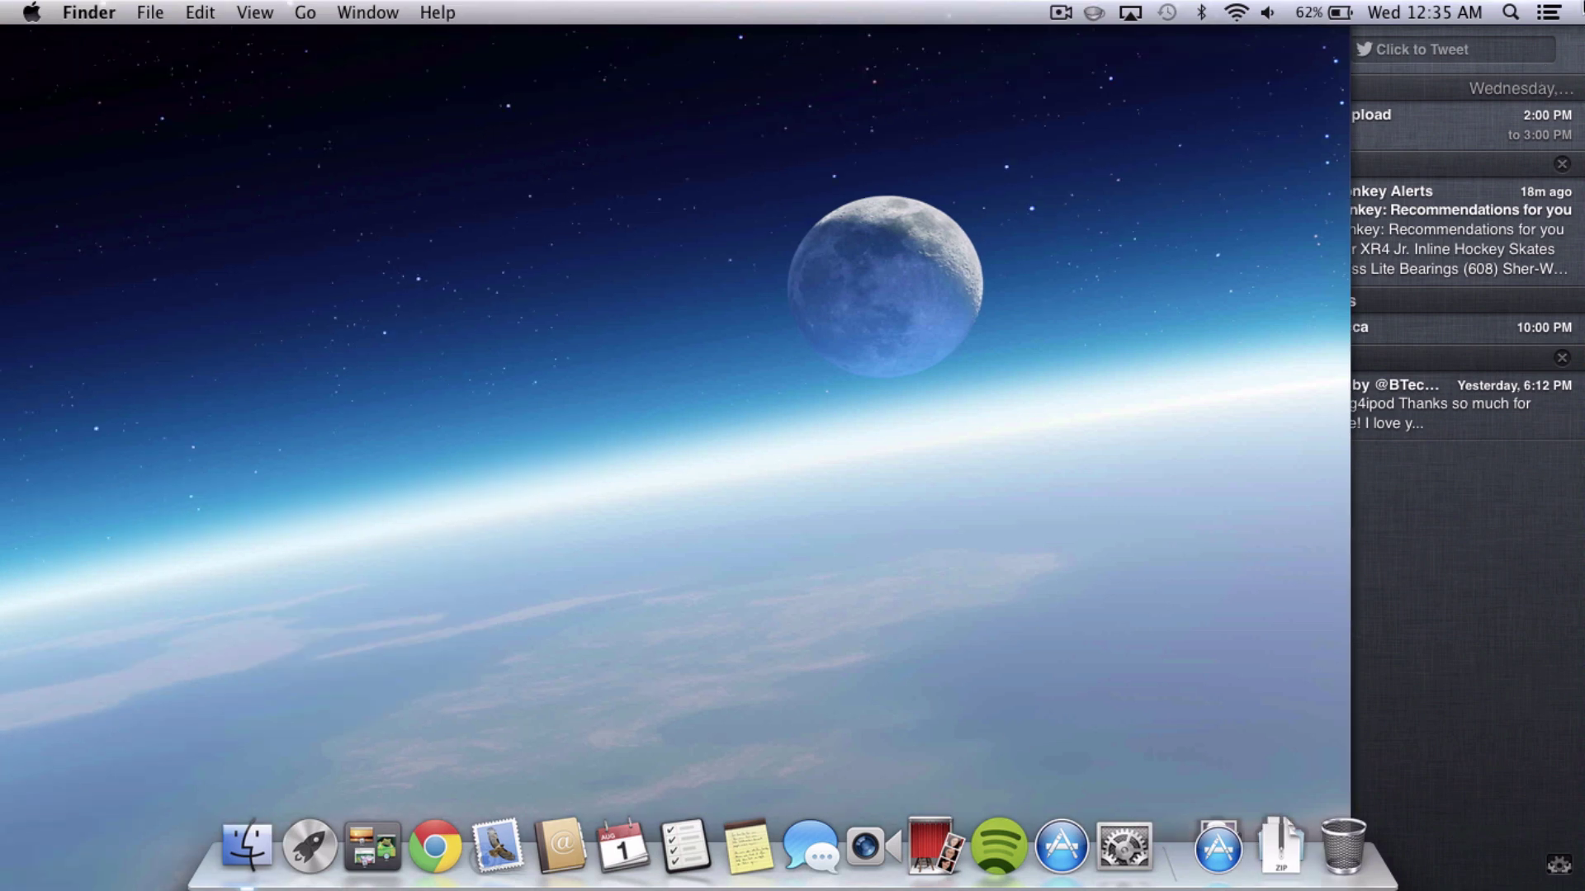
click(1546, 14)
Launch NCbackgrounder from the Applications stack in the Dock.
click(1214, 880)
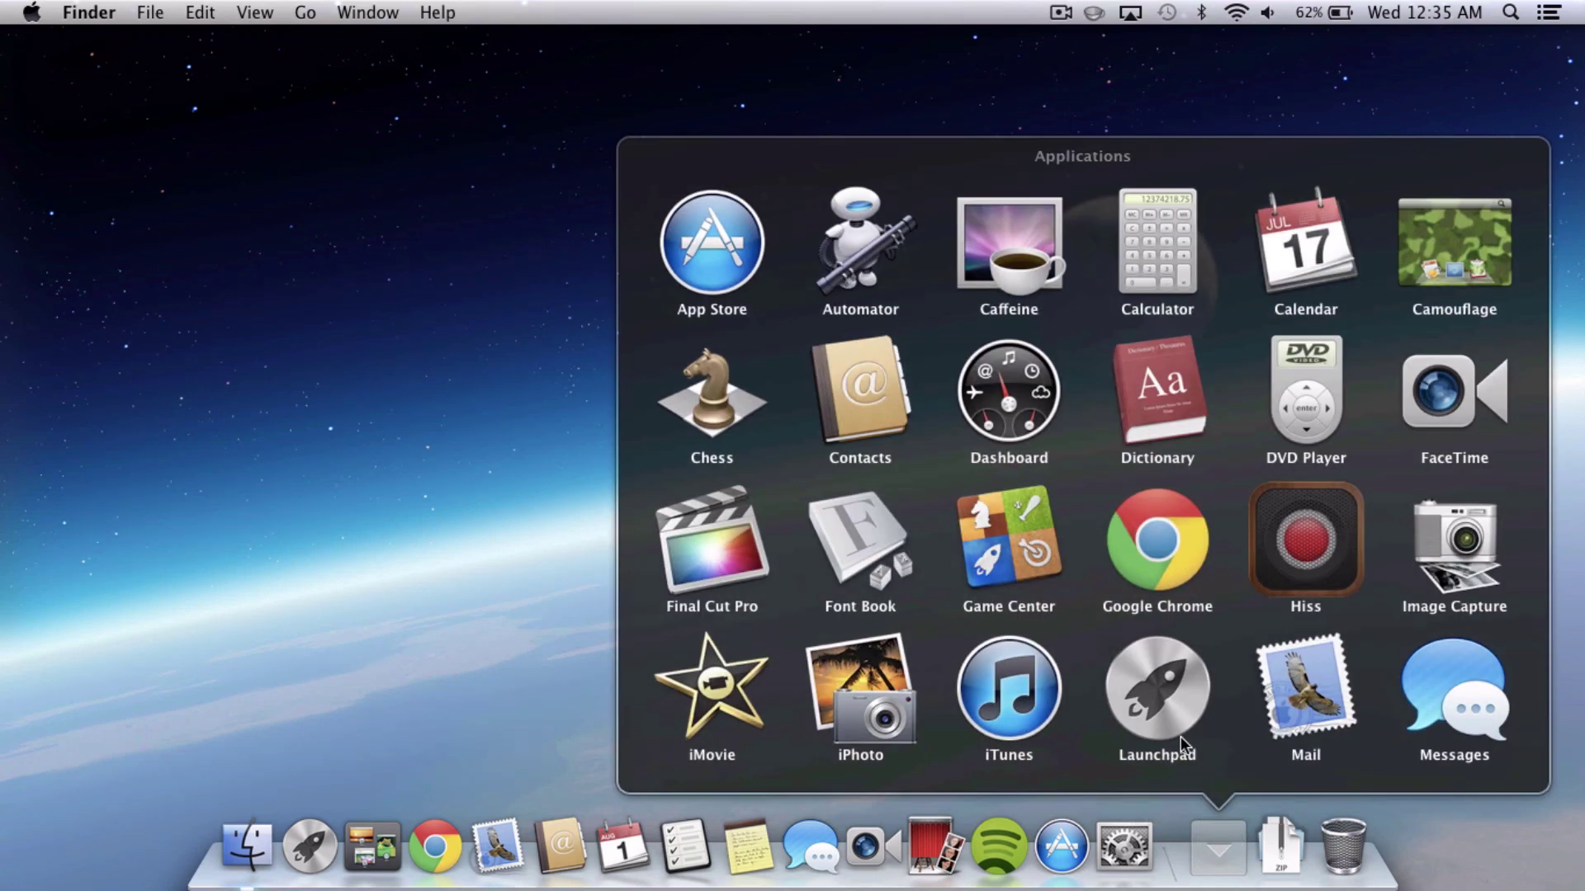
scroll(1208, 618, down, 5)
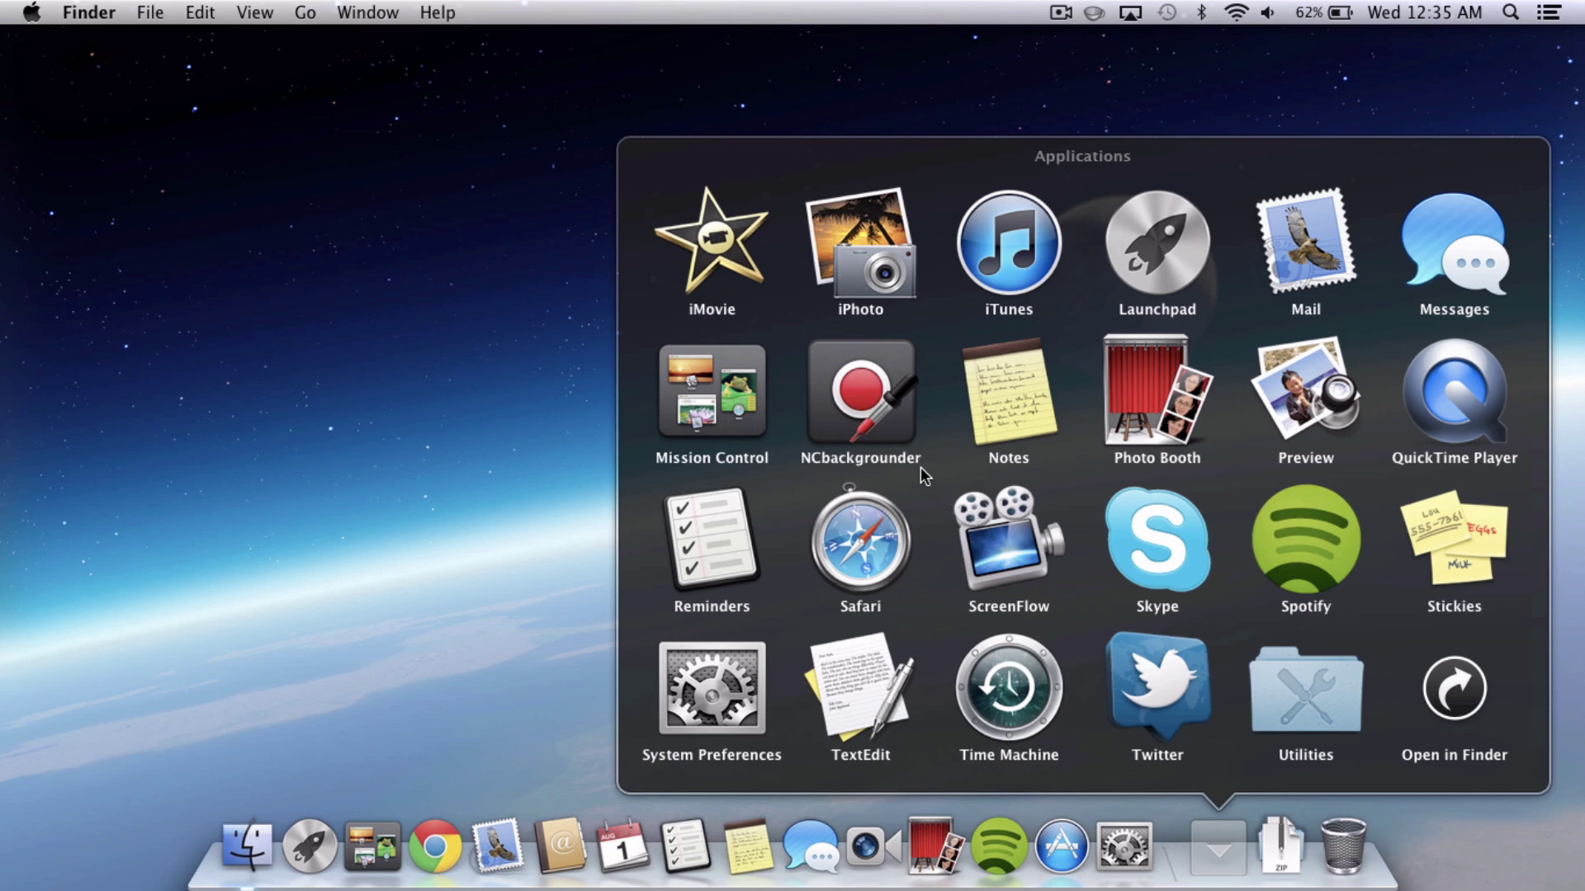
click(900, 429)
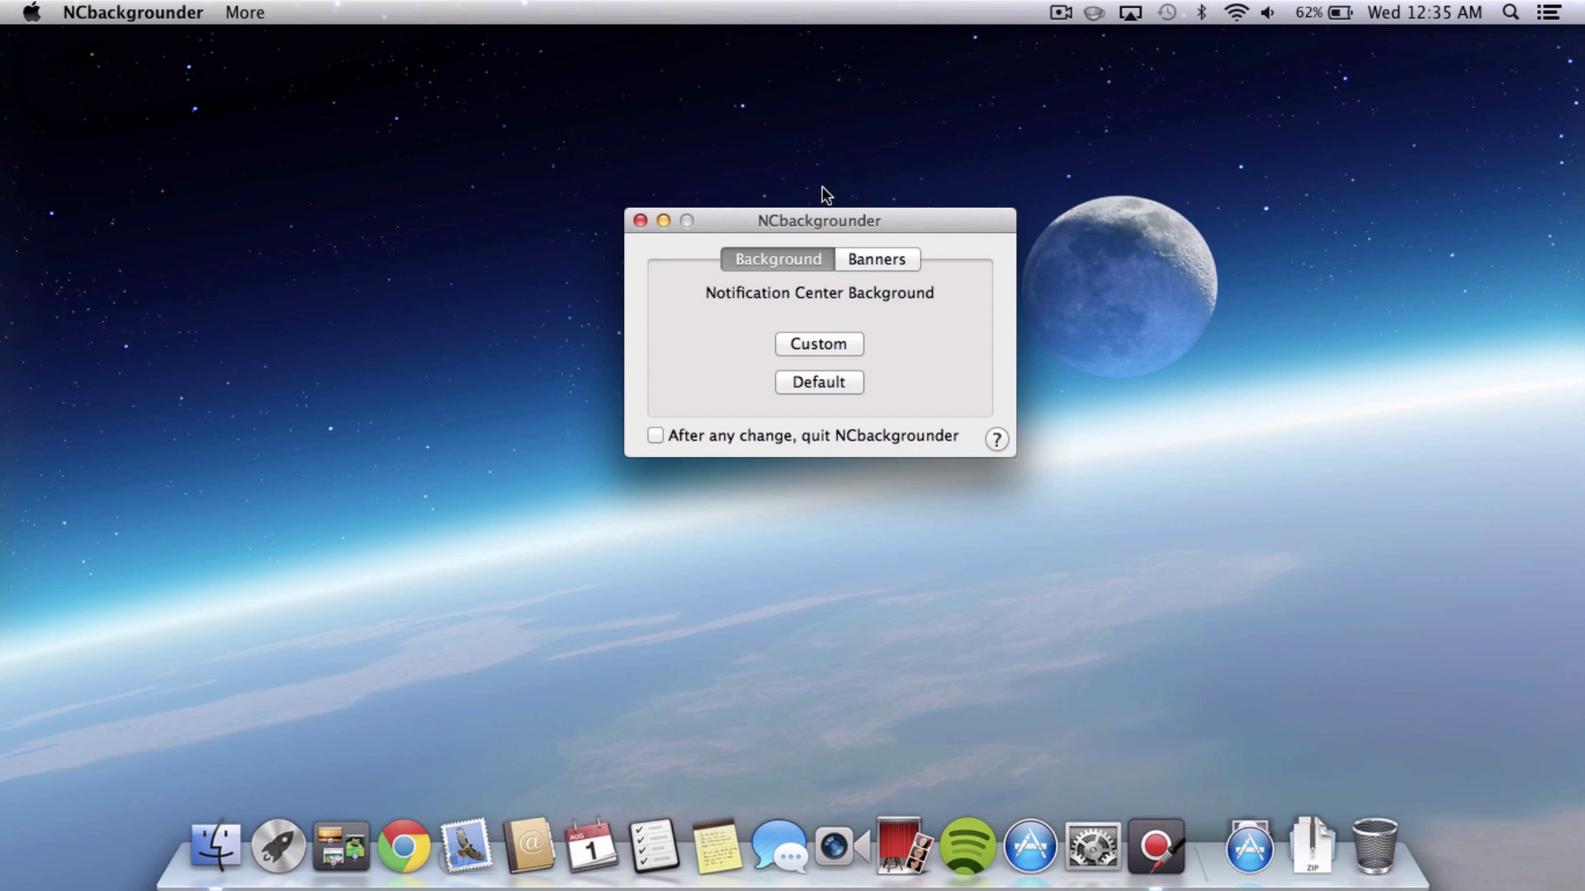
Set Sky.jpg from Desktop Pictures as the custom Notification Center background, authorising with the password.
click(818, 344)
scroll(818, 343, down, 5)
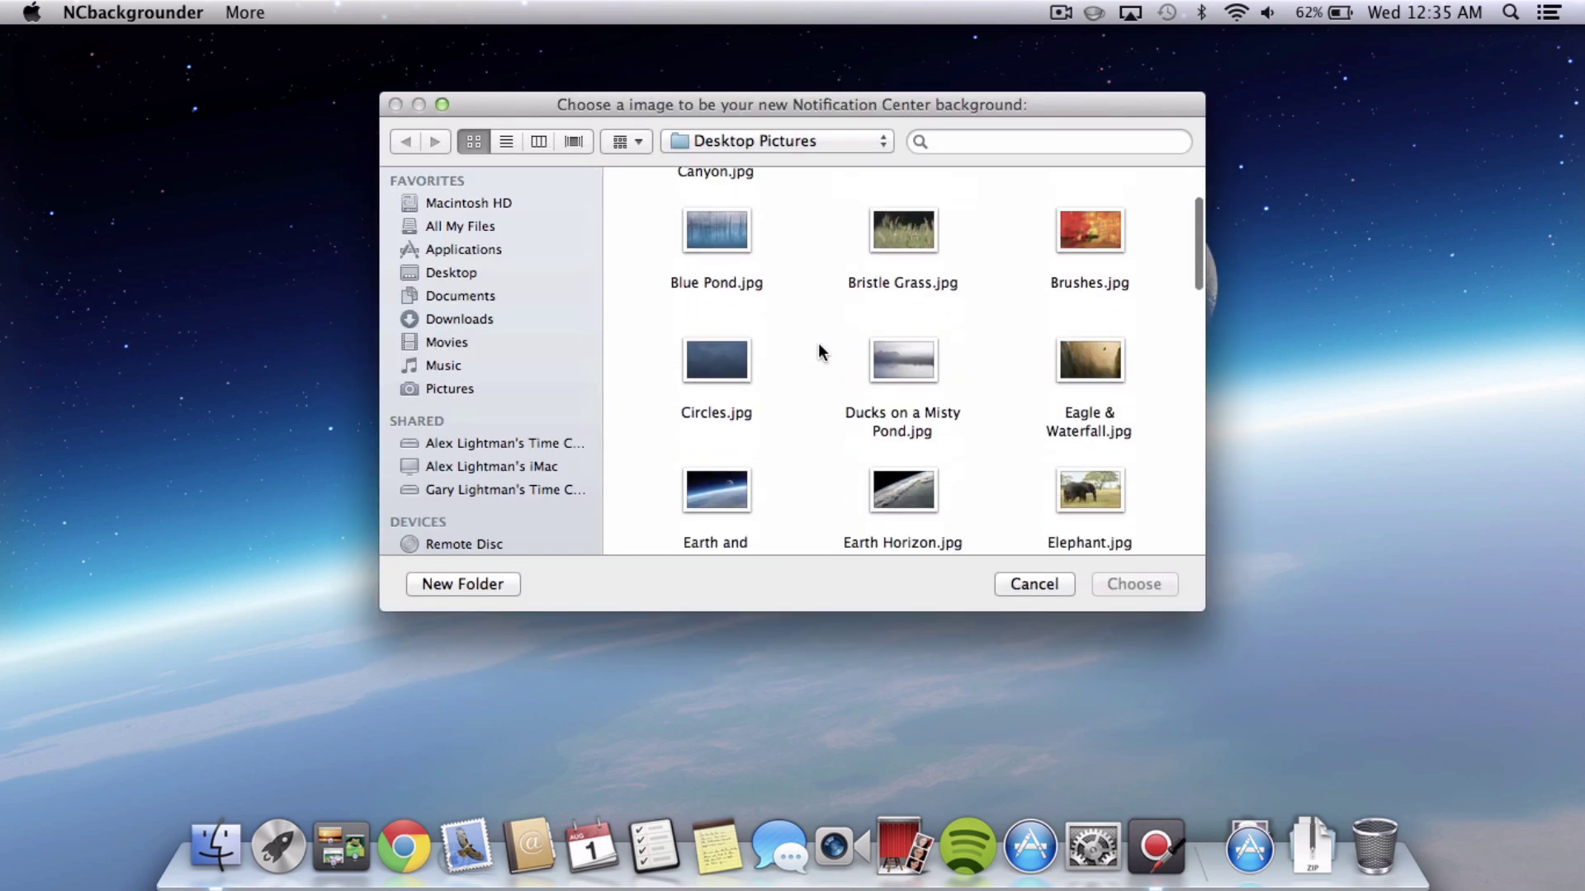
scroll(818, 344, down, 10)
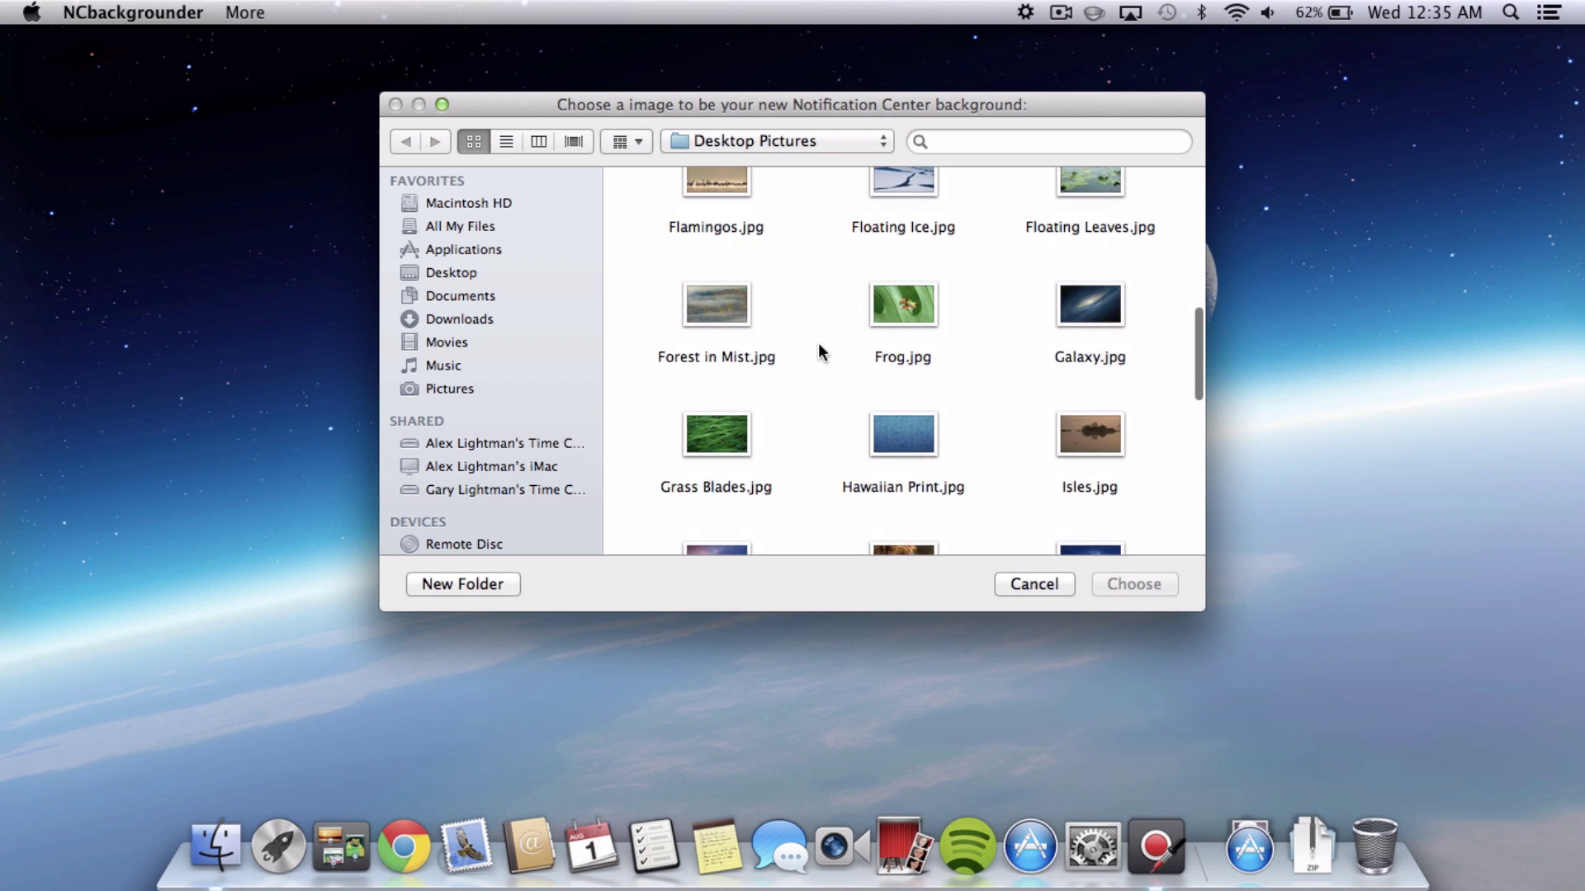
scroll(819, 343, down, 6)
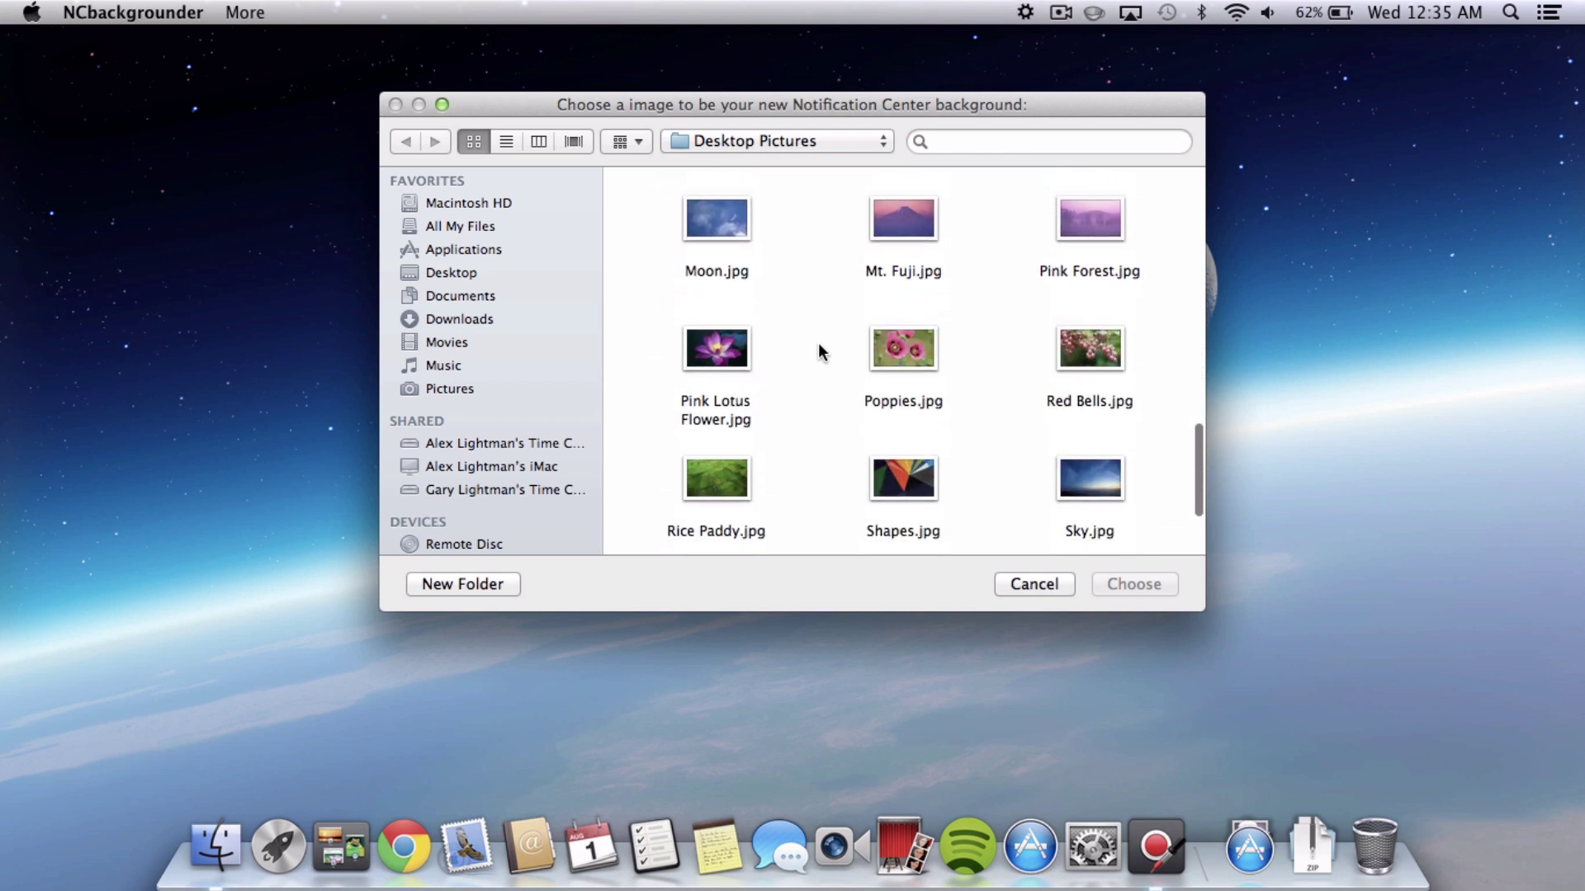
click(1089, 321)
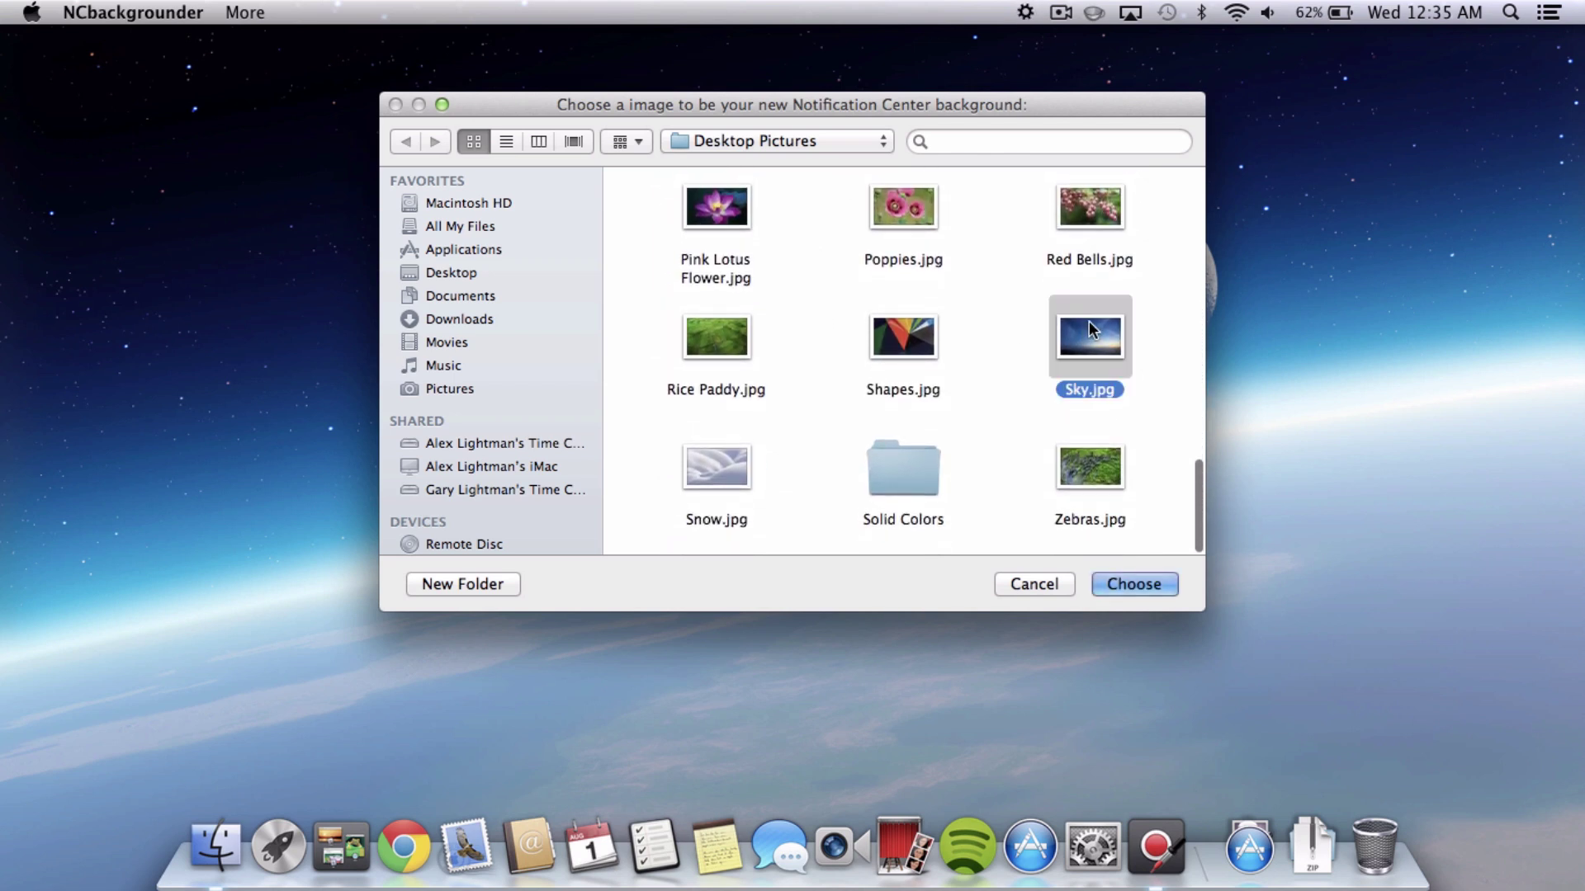
click(1140, 588)
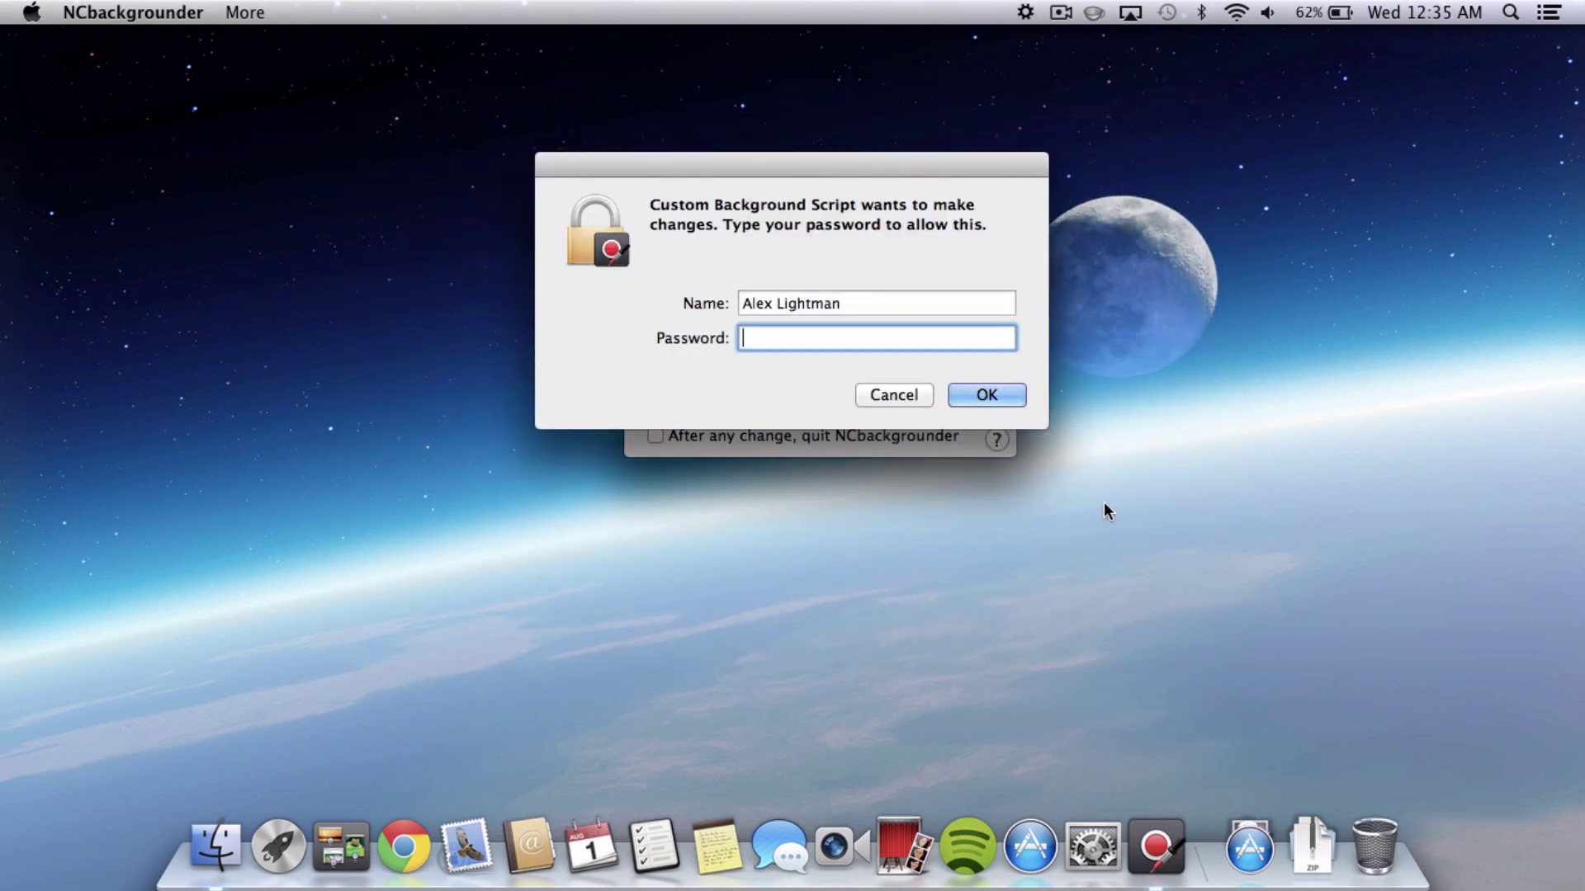
text(********)
key(Return)
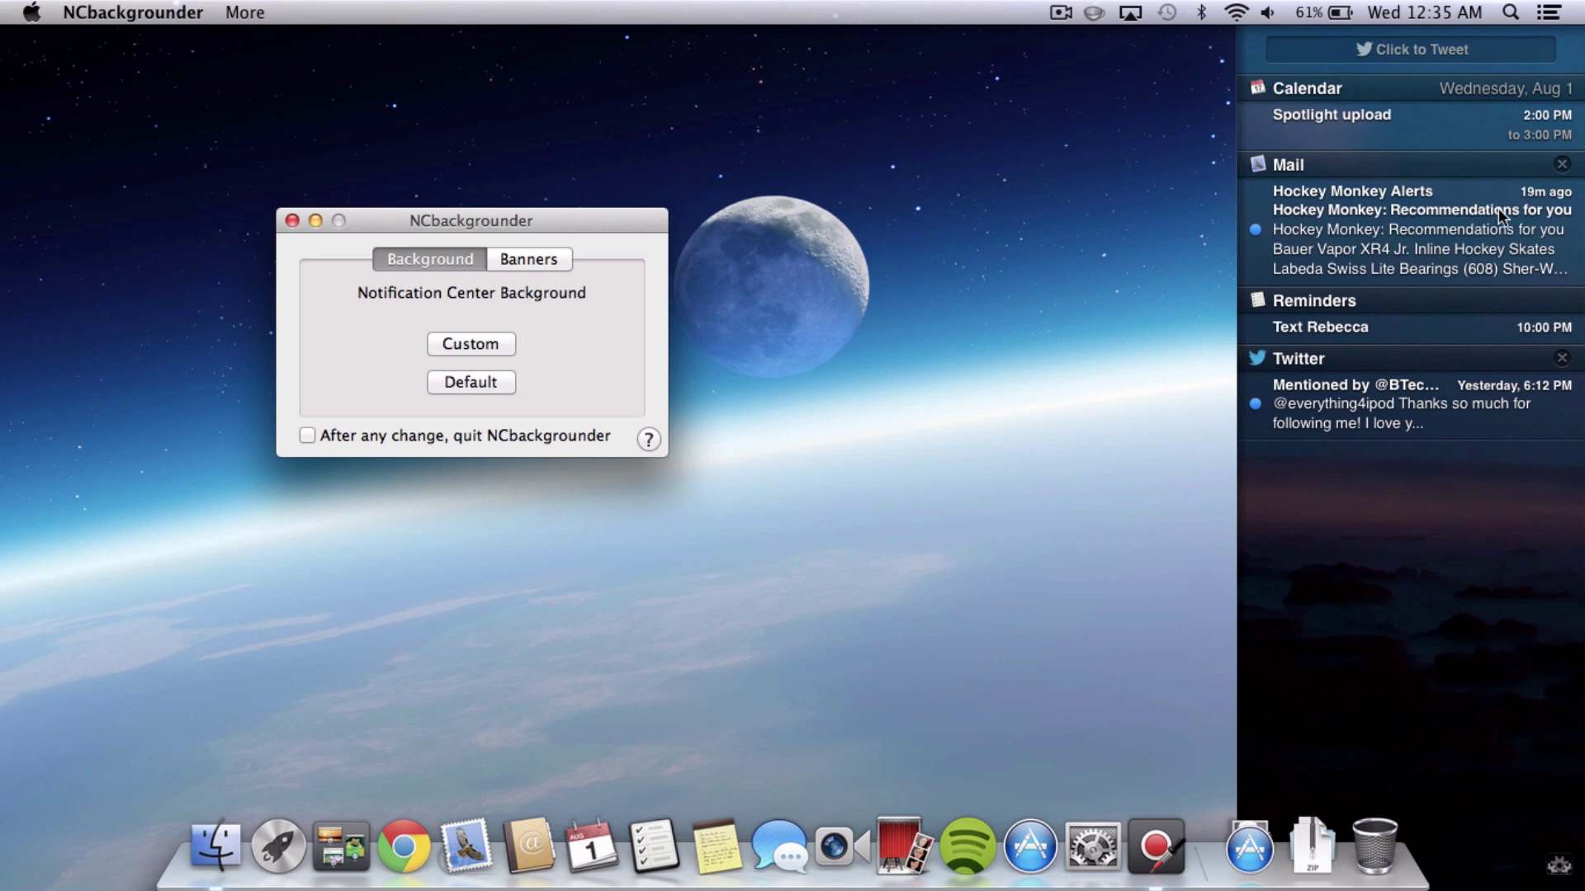
Hide Notification Center, check Banners, then reset the background to Default with password authorisation.
click(790, 261)
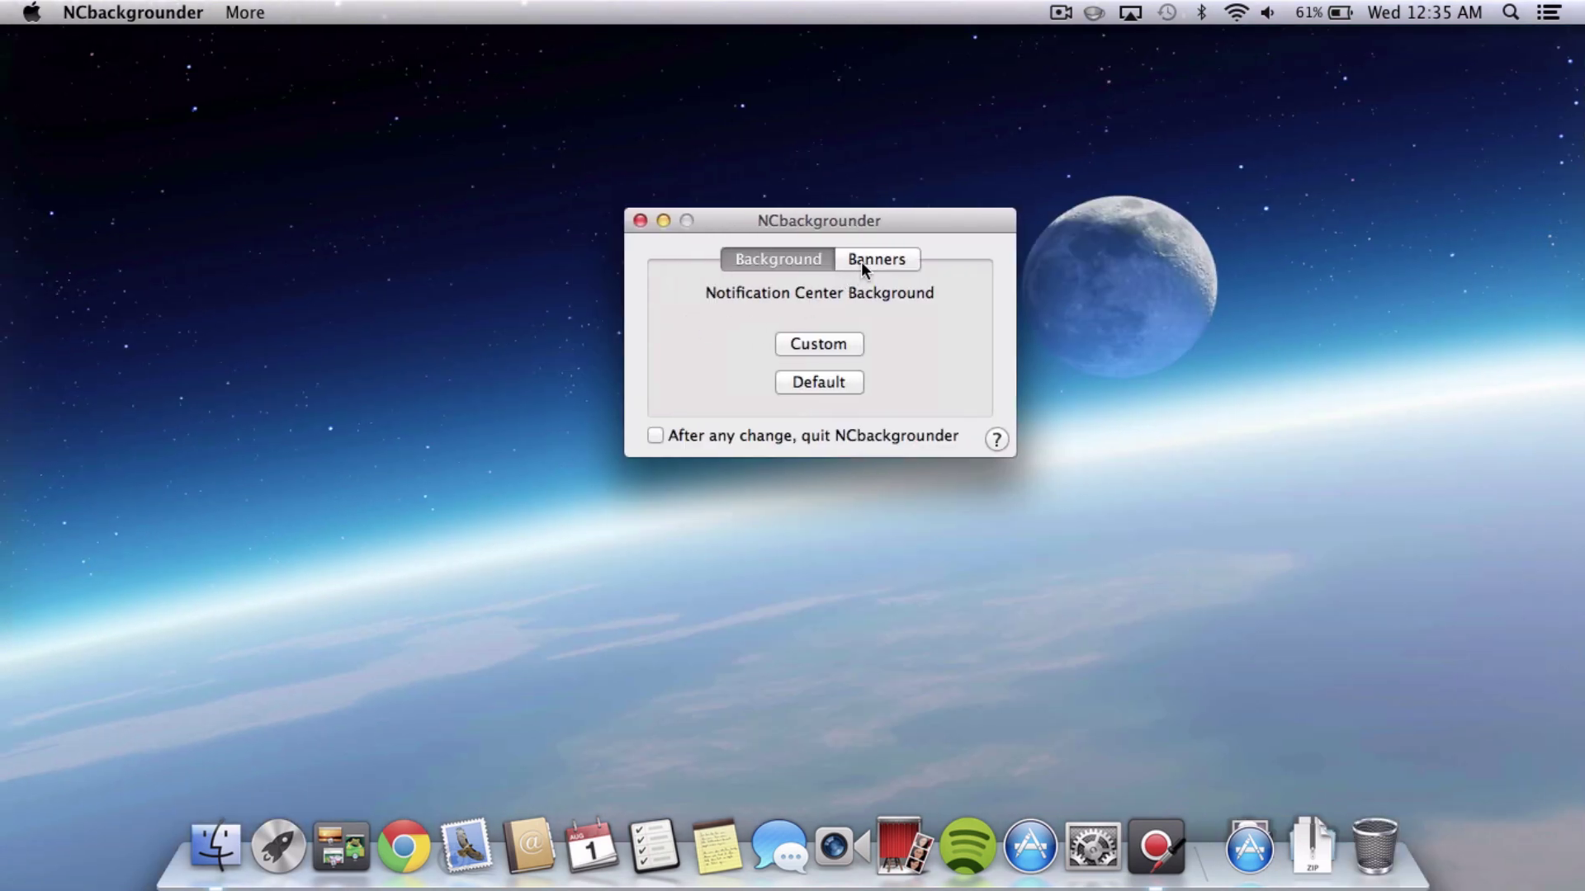
click(863, 267)
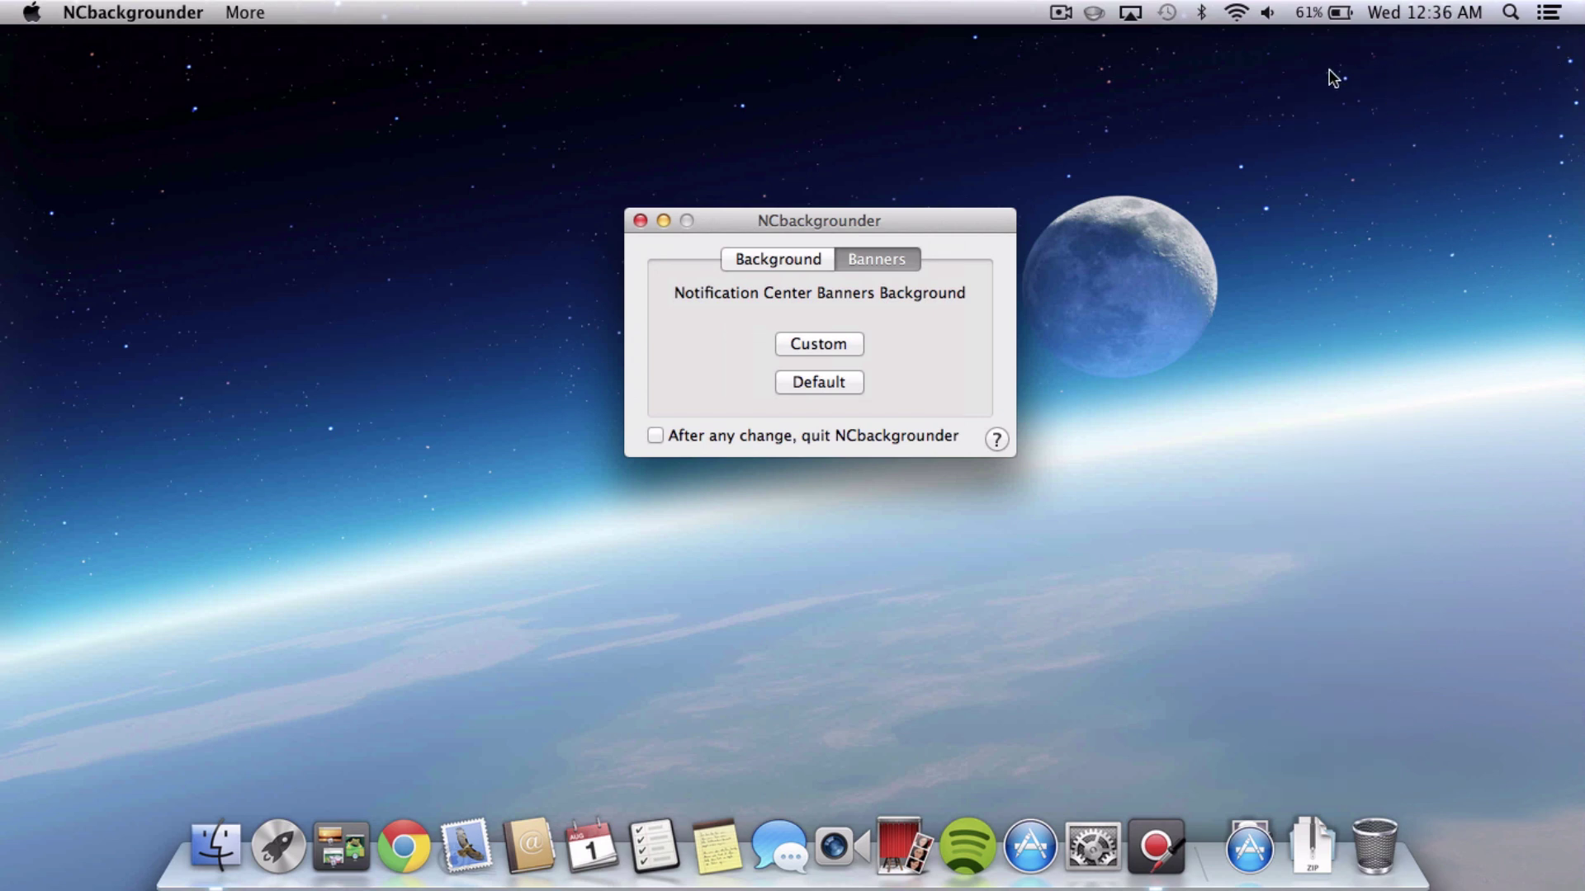
click(807, 260)
click(843, 386)
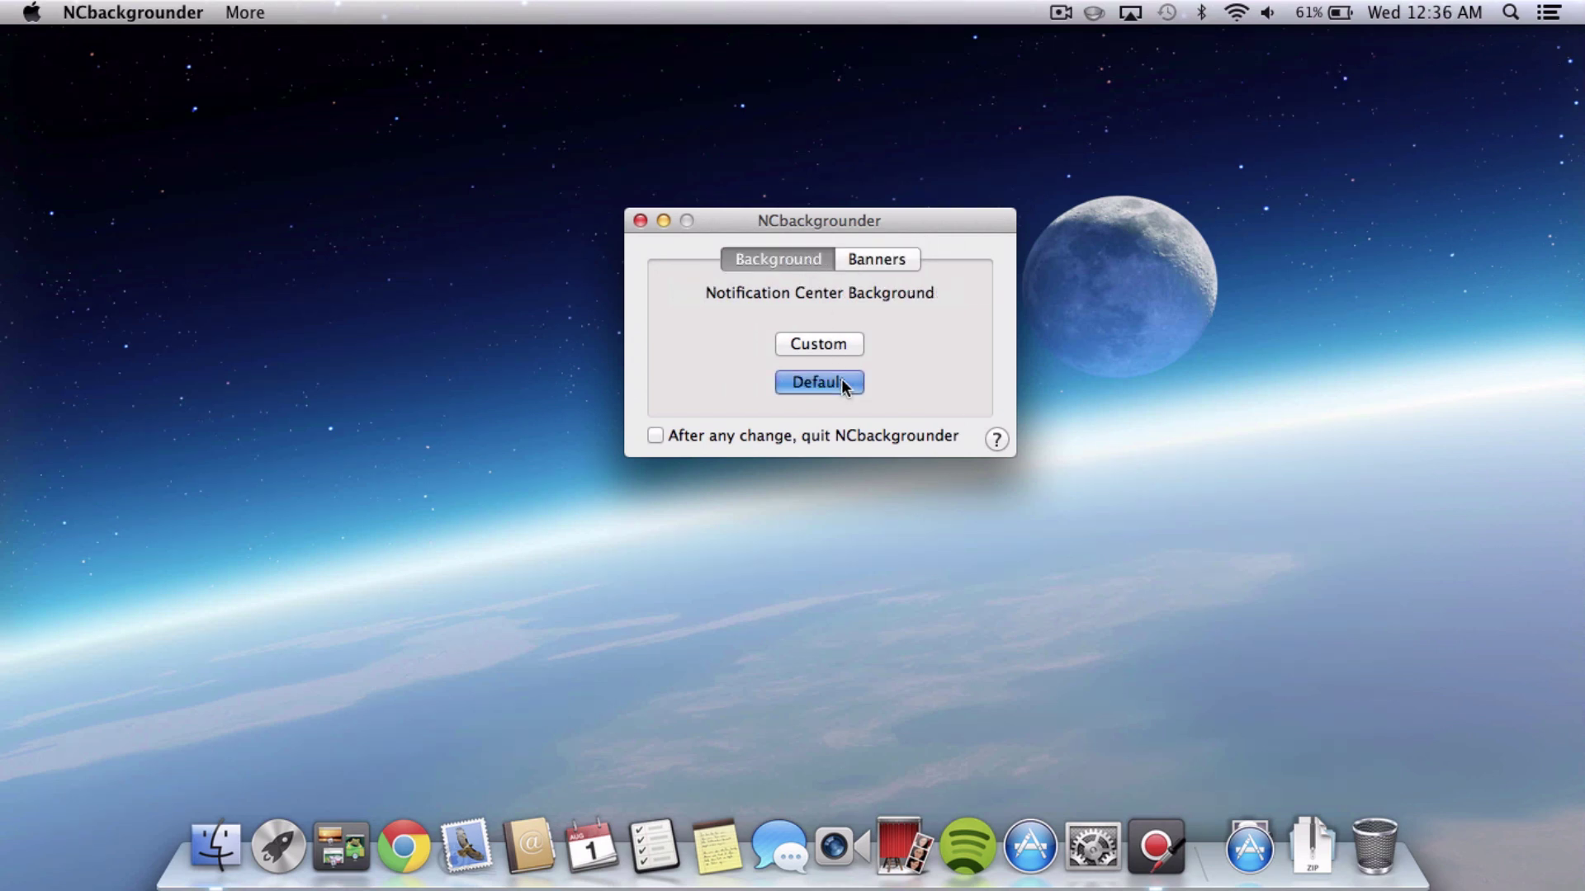
text(******)
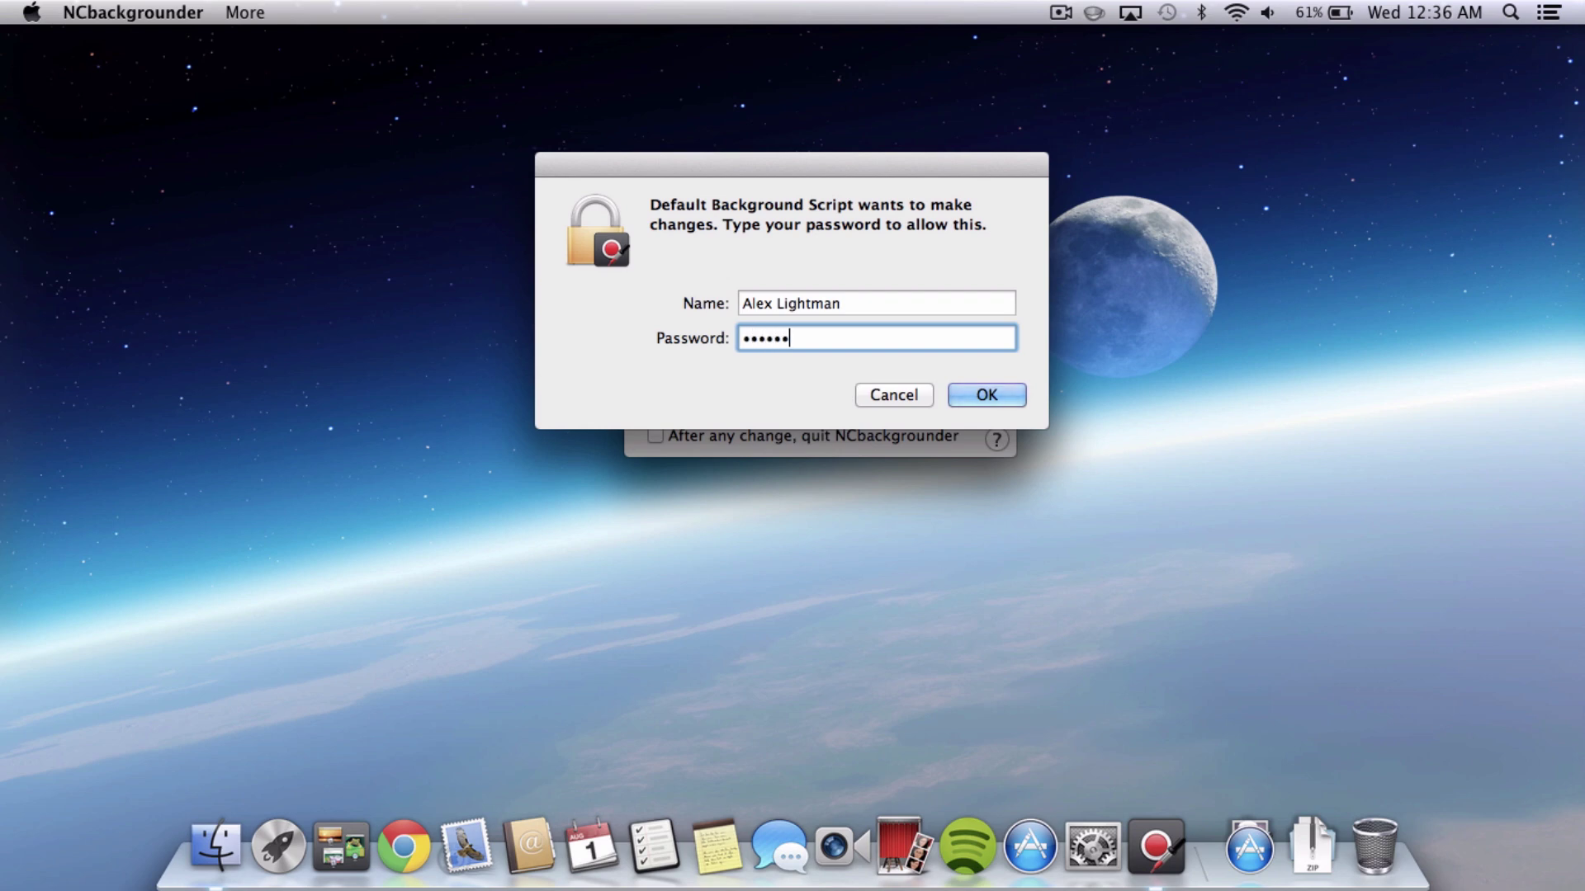
key(Return)
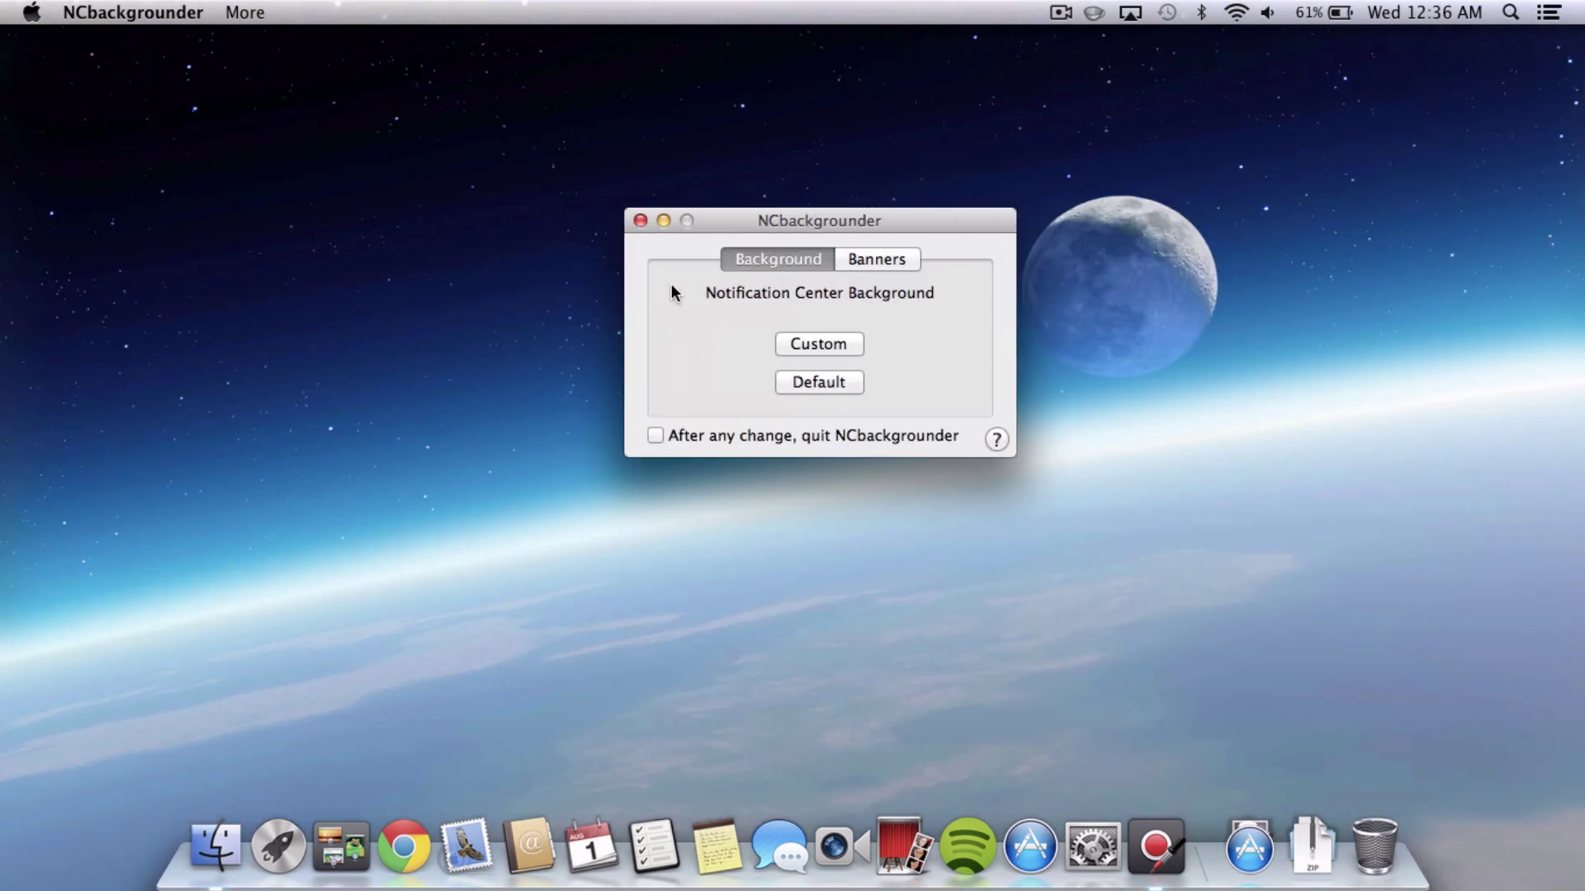
Close the NCbackgrounder window and quit it from its Dock menu.
click(639, 221)
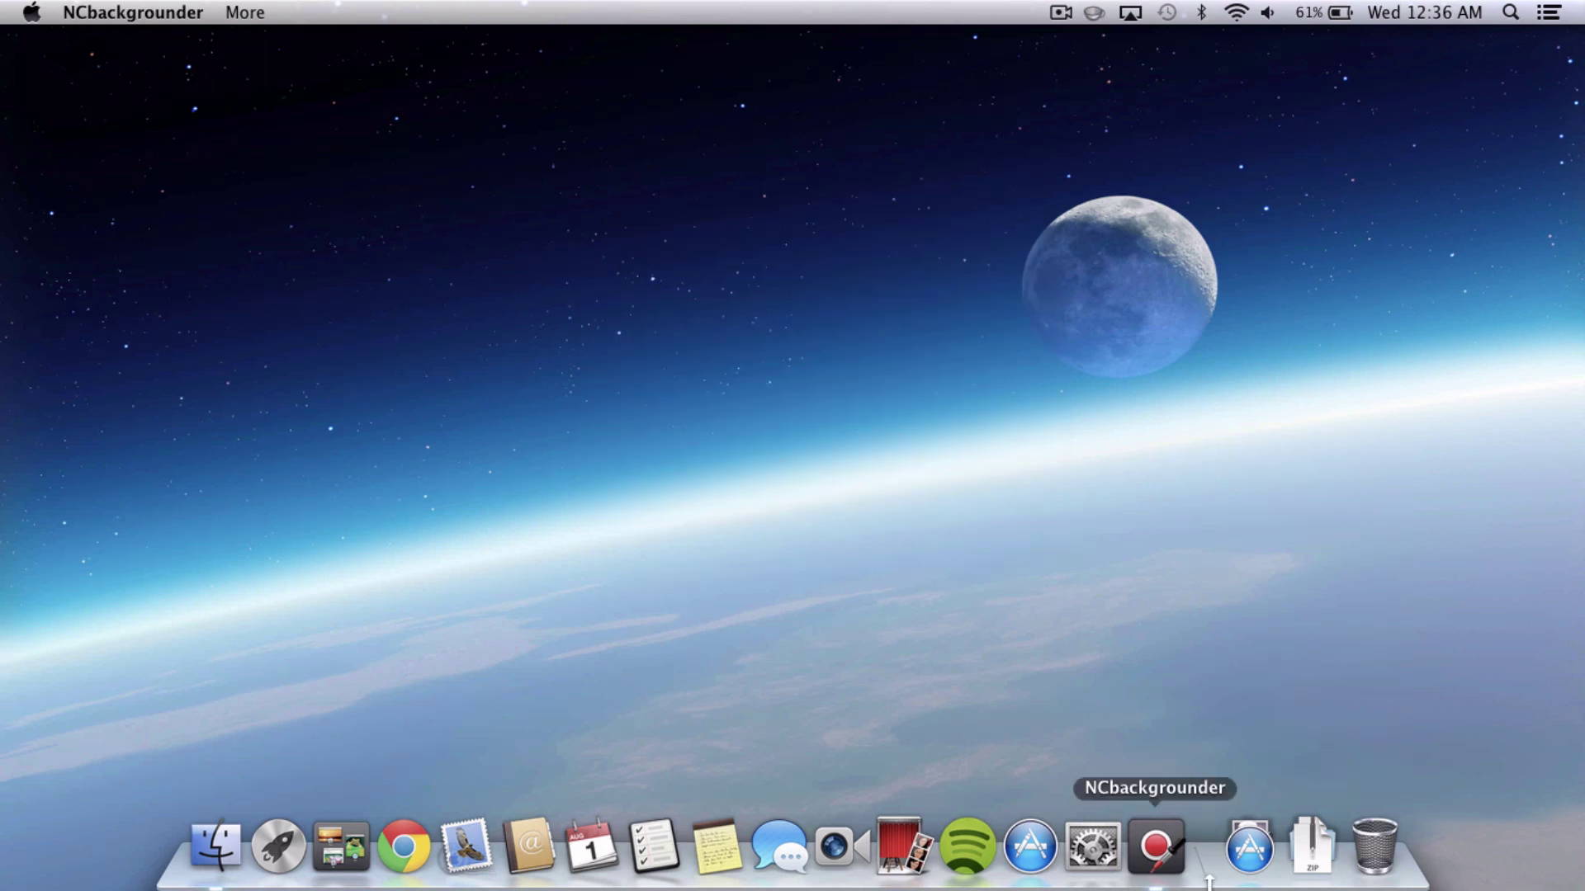
right_click(1156, 864)
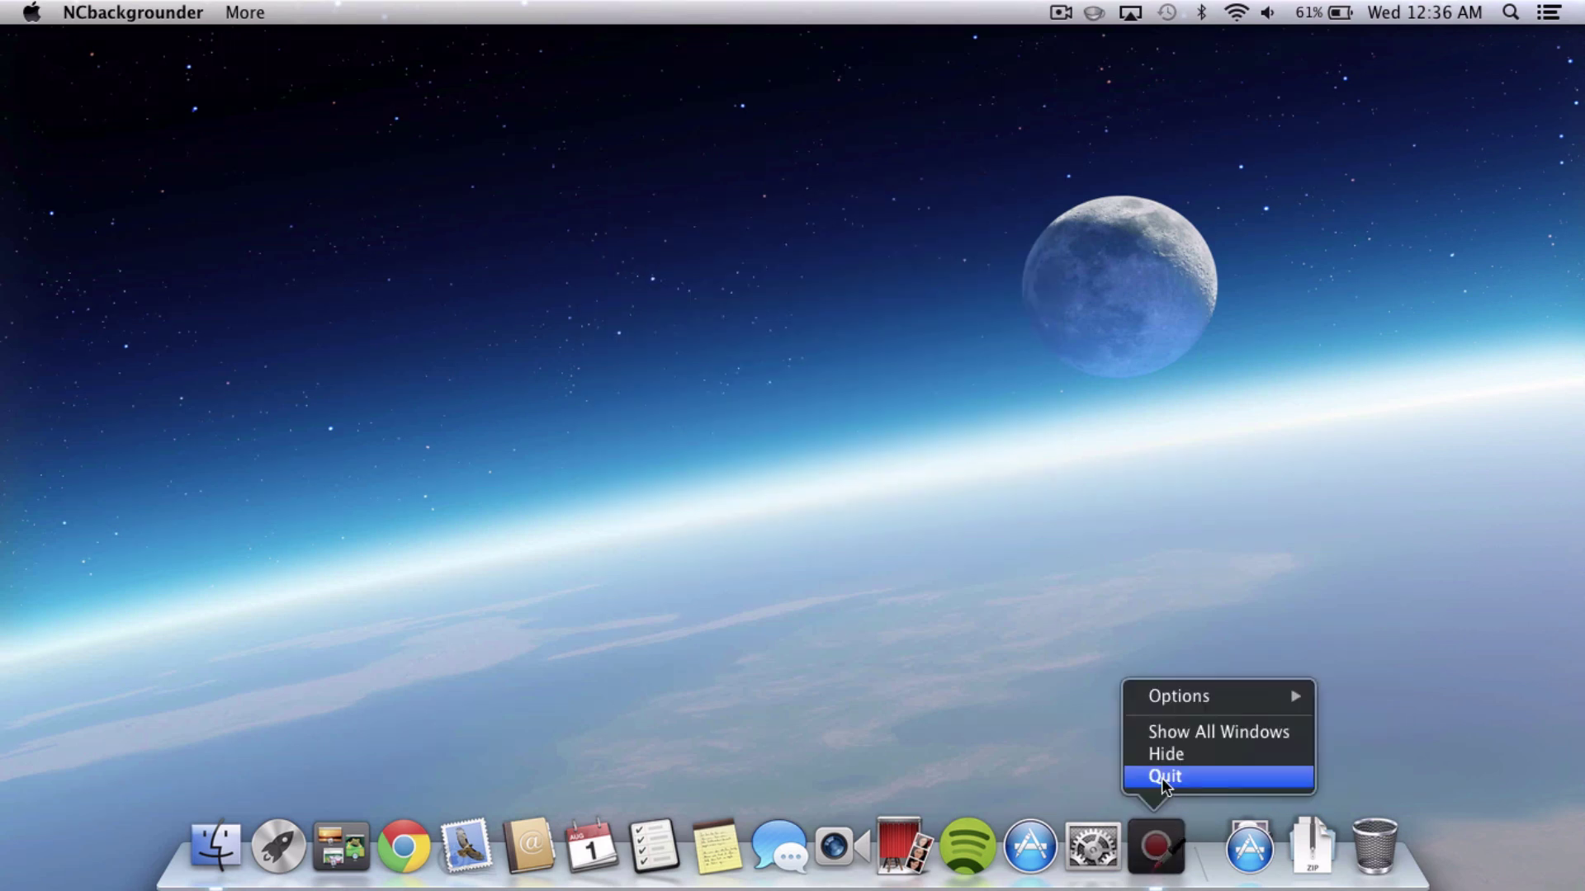
click(1163, 781)
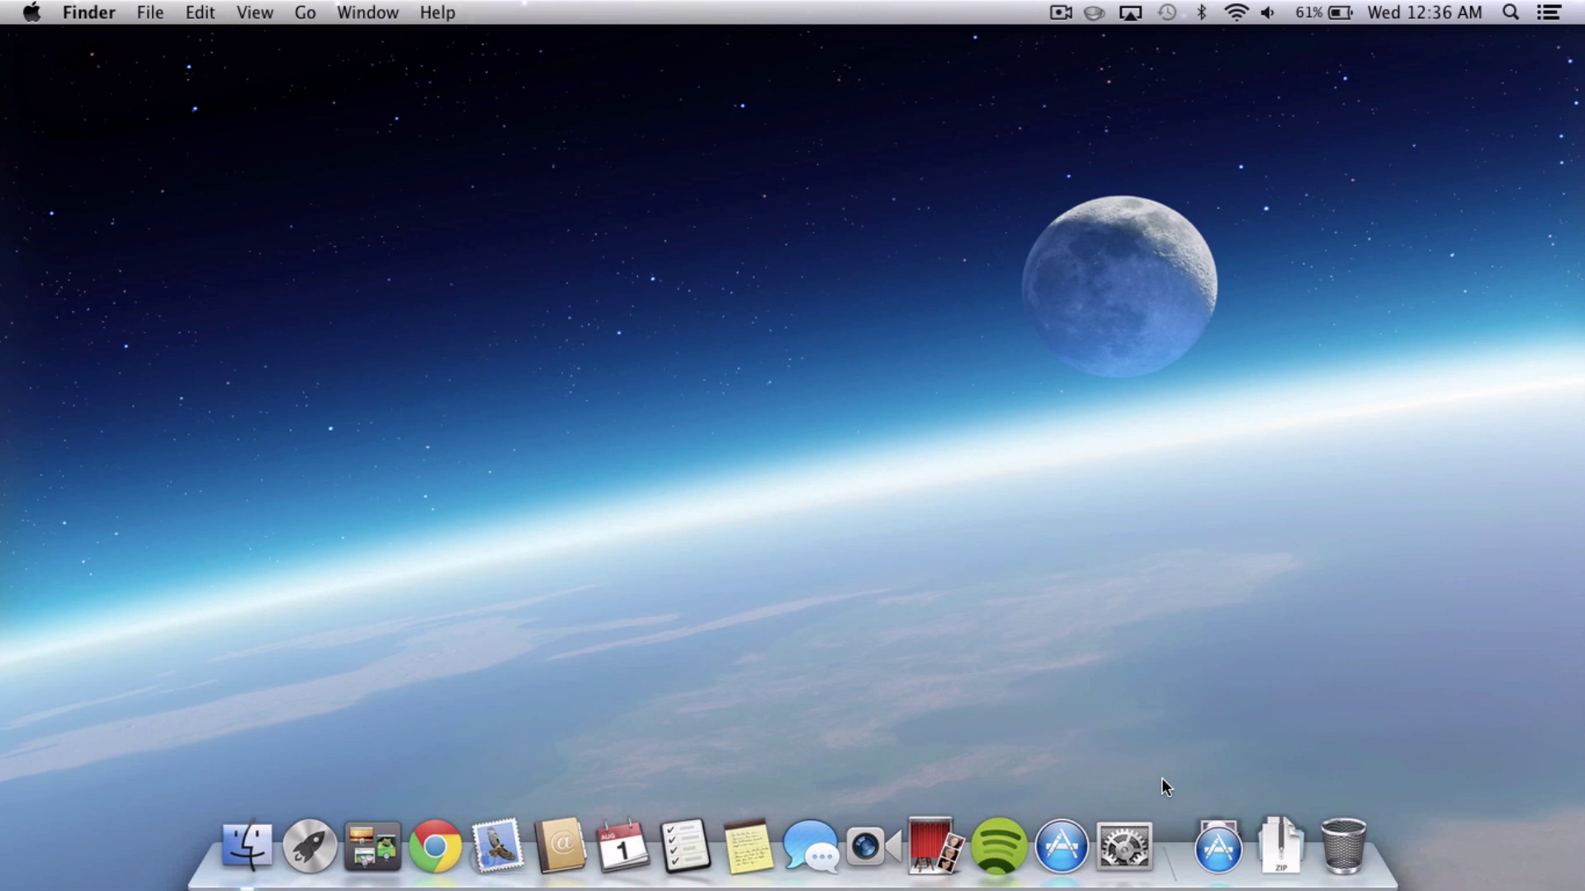
Launch Hiss from the Applications stack and enable automatic update checks.
click(1212, 849)
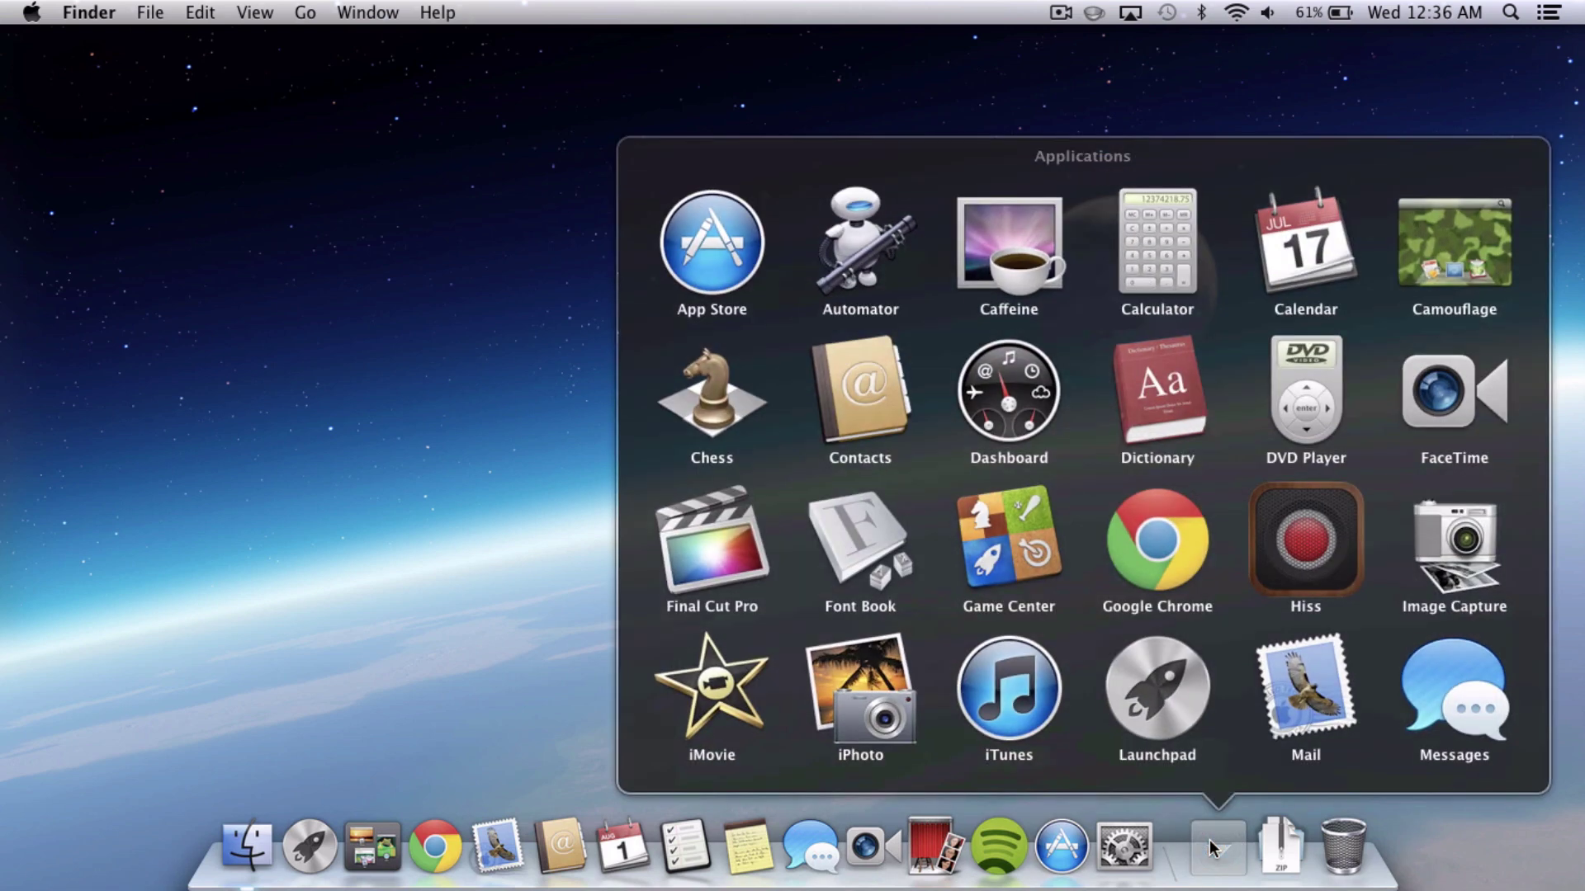
click(1305, 540)
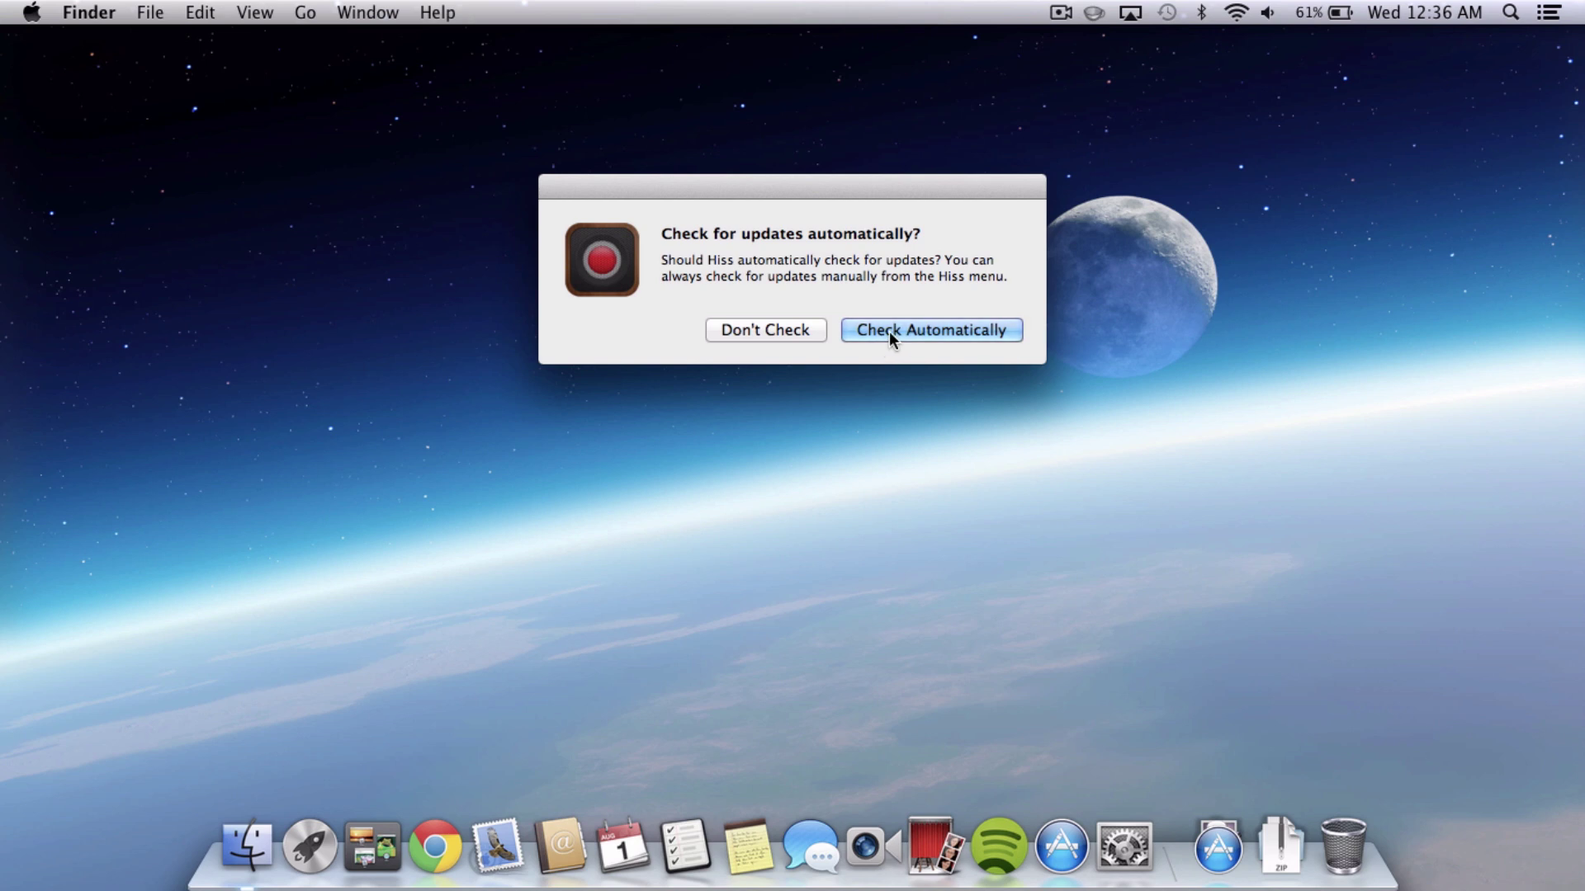
click(890, 330)
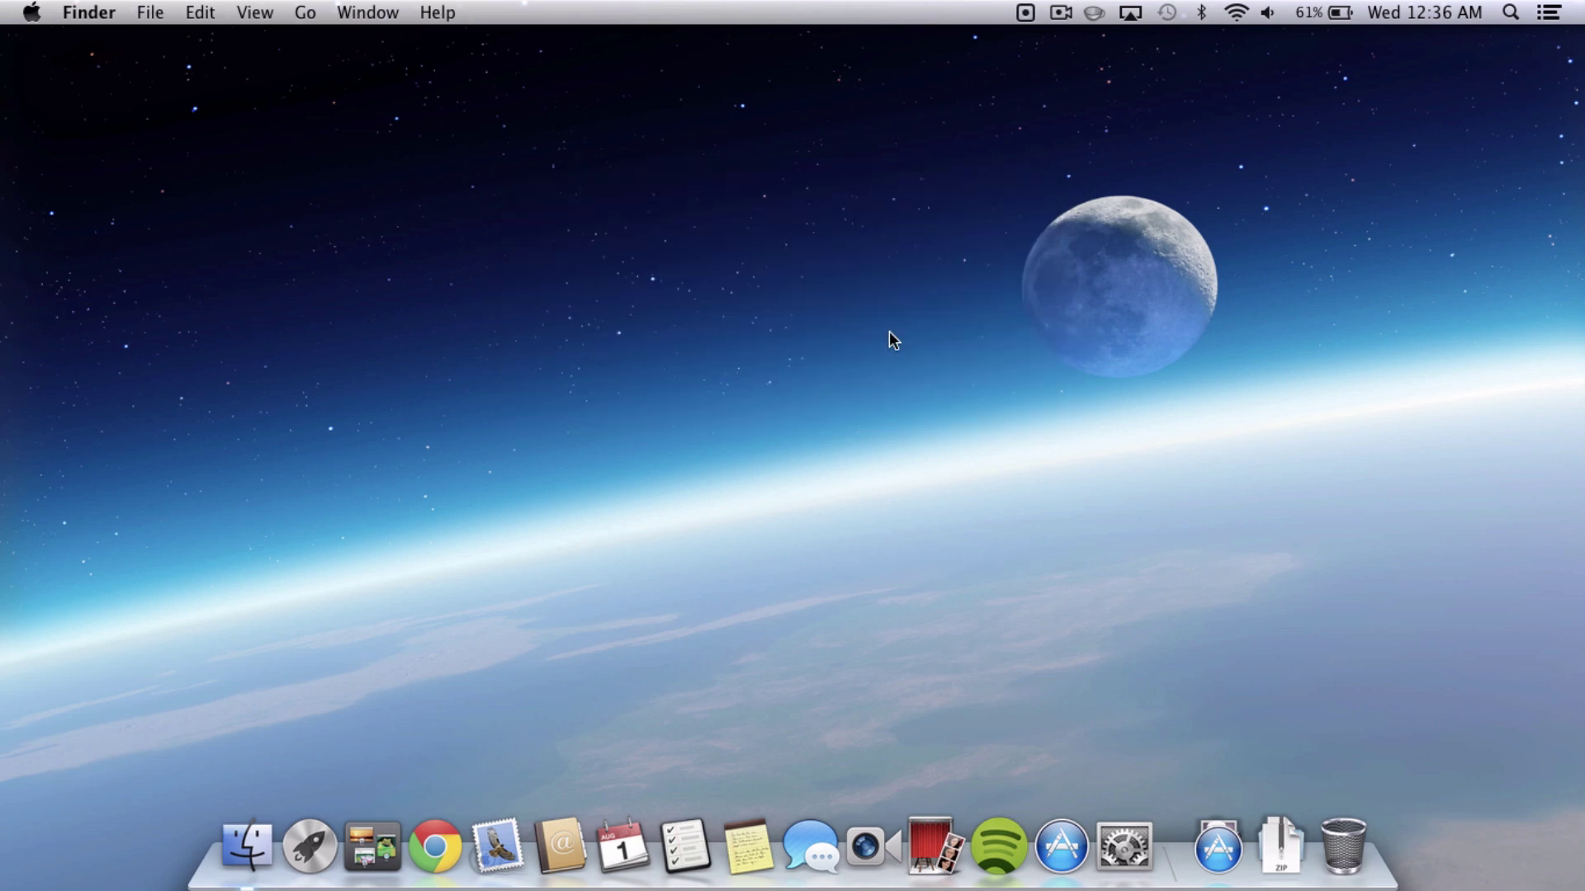
Start Growl-to-Notification Center forwarding in Hiss preferences and close the window.
click(1025, 13)
click(1042, 31)
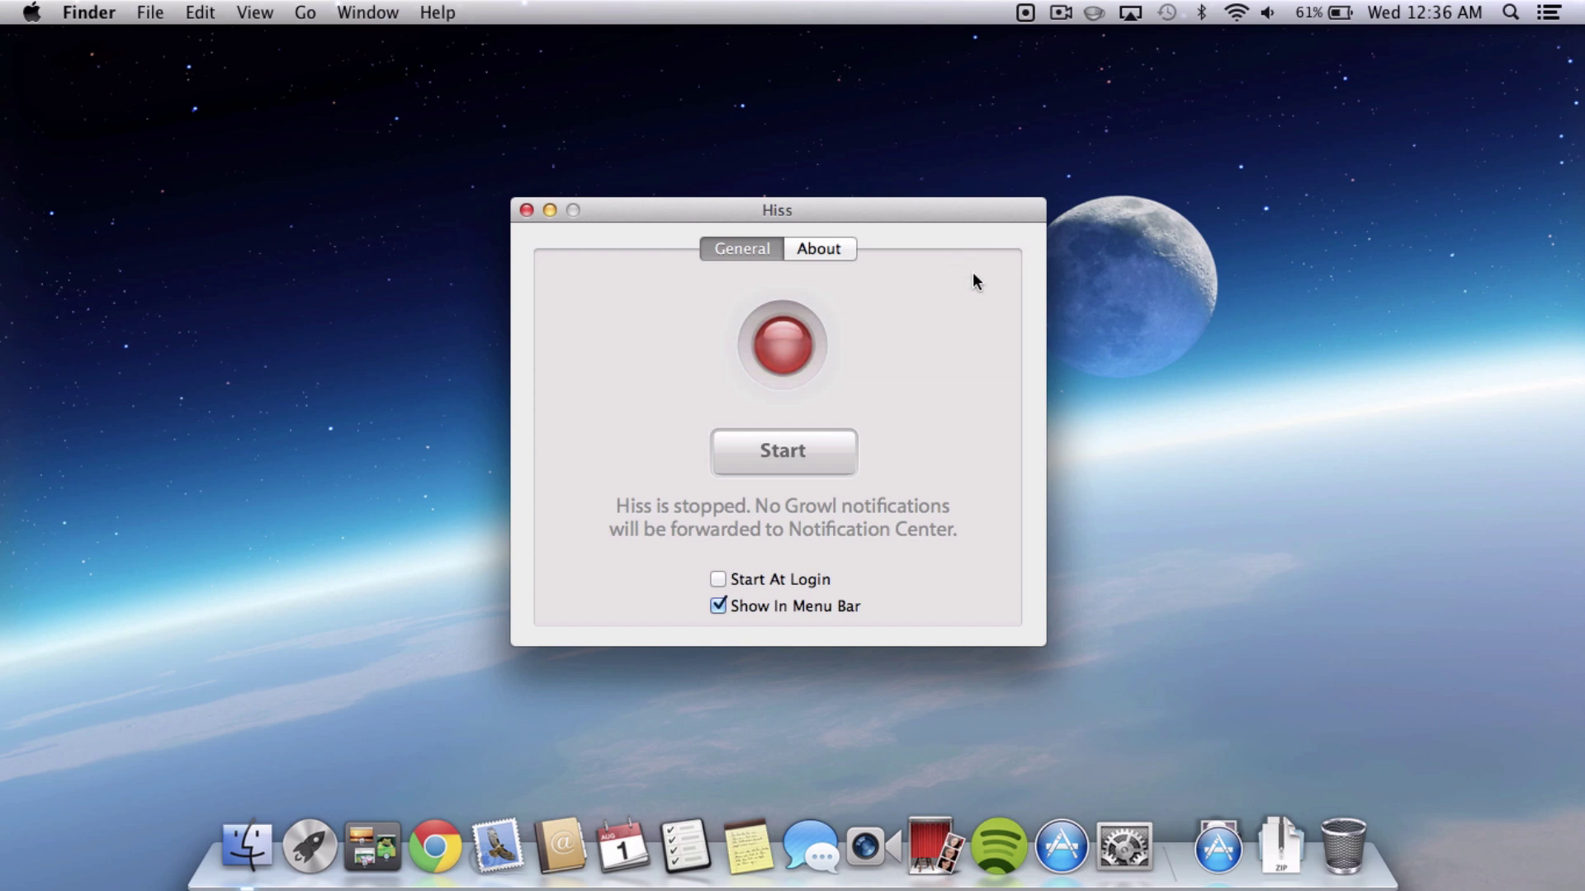
click(799, 445)
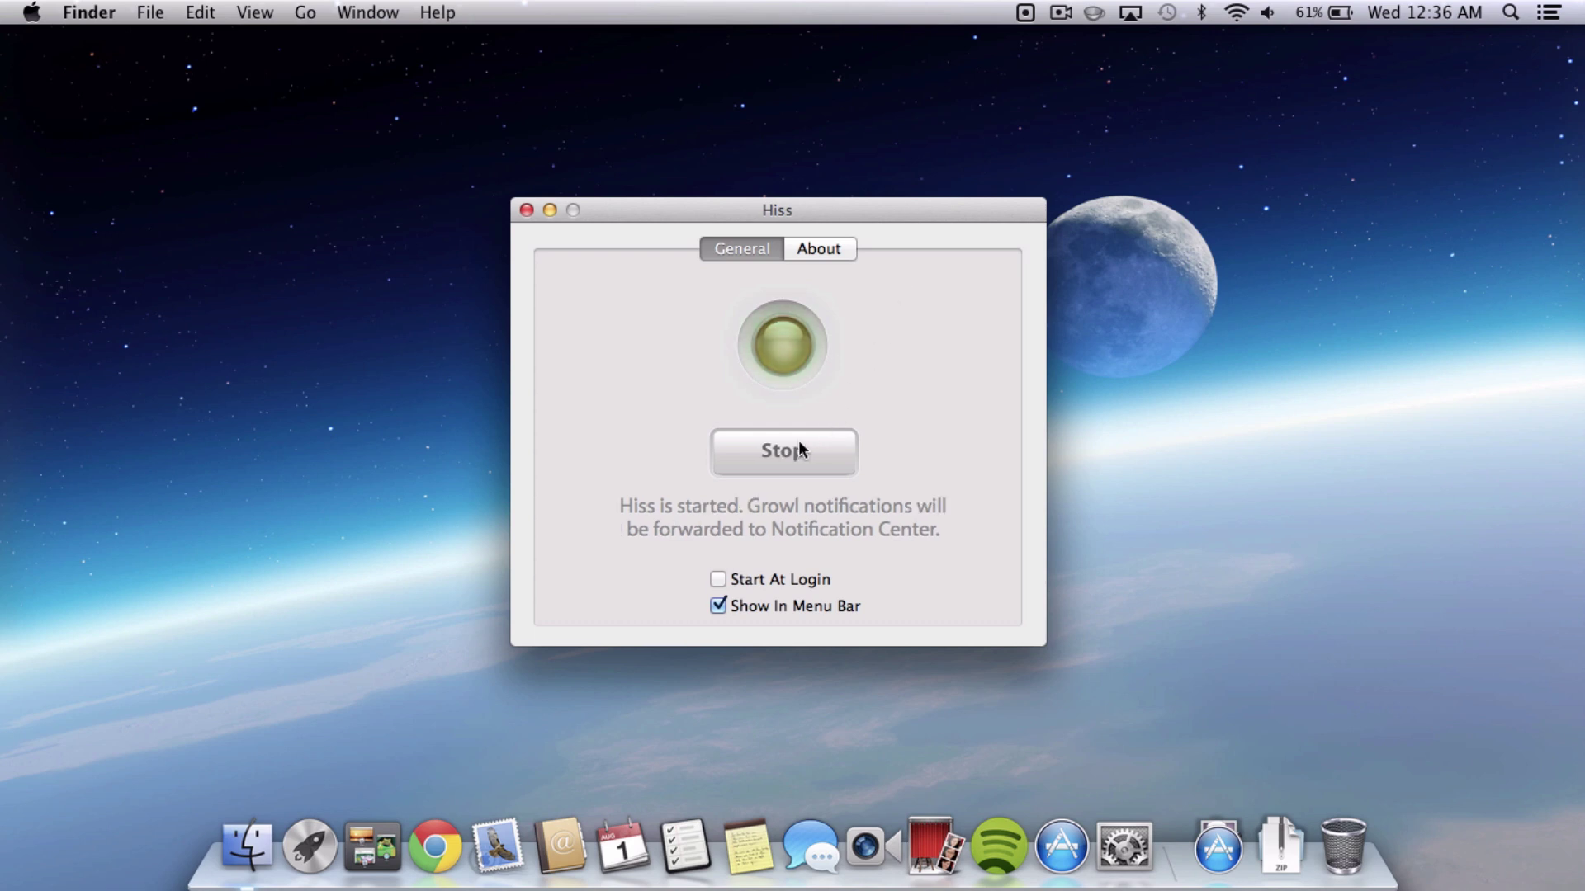
click(527, 211)
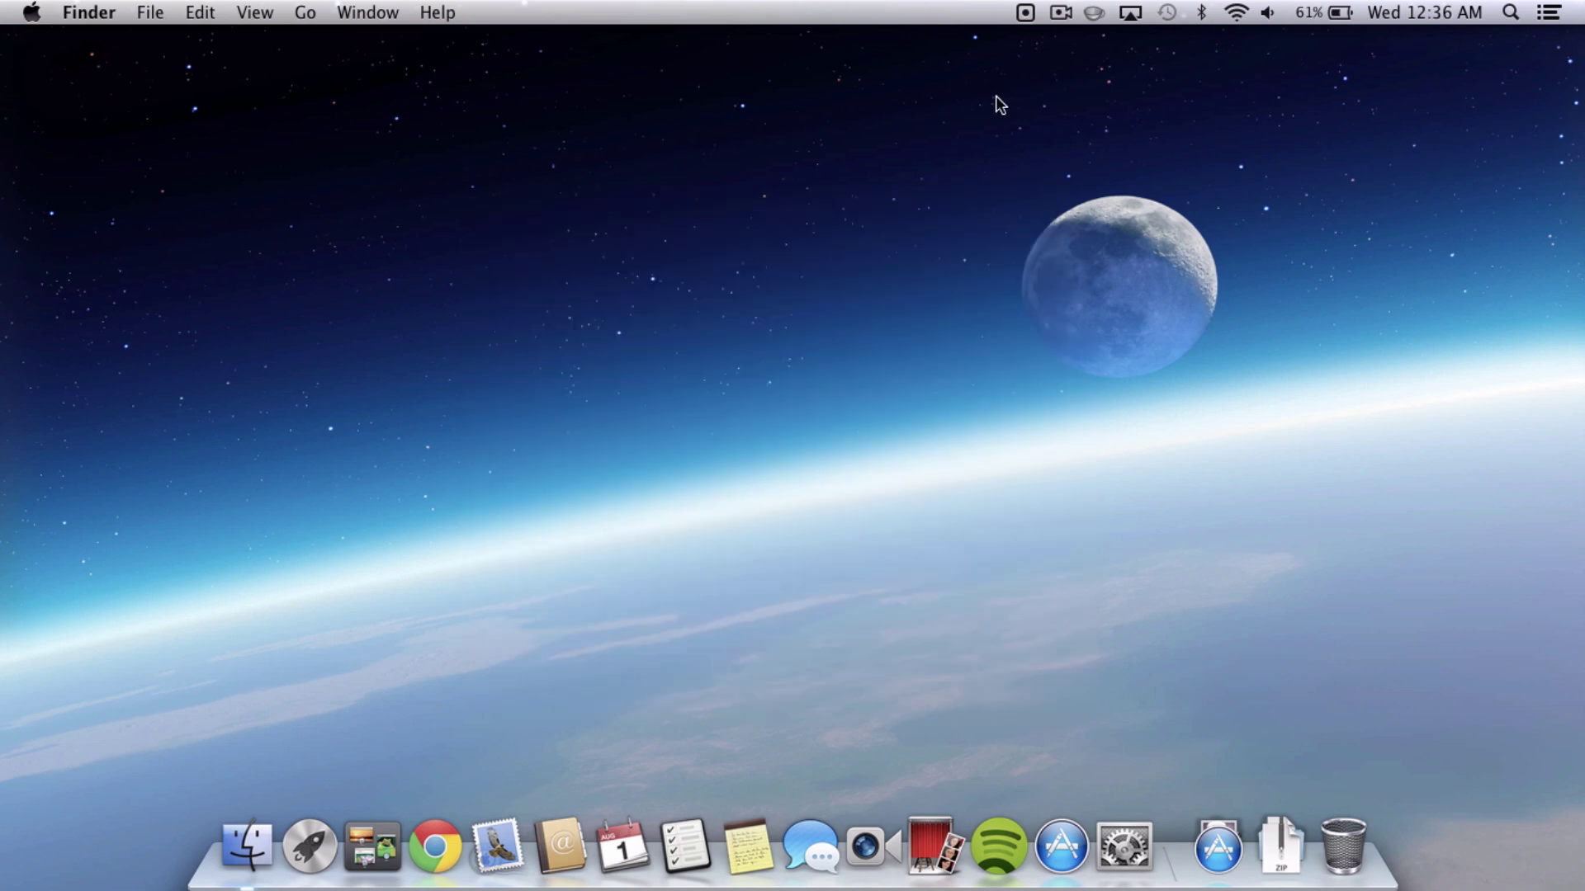
click(1549, 13)
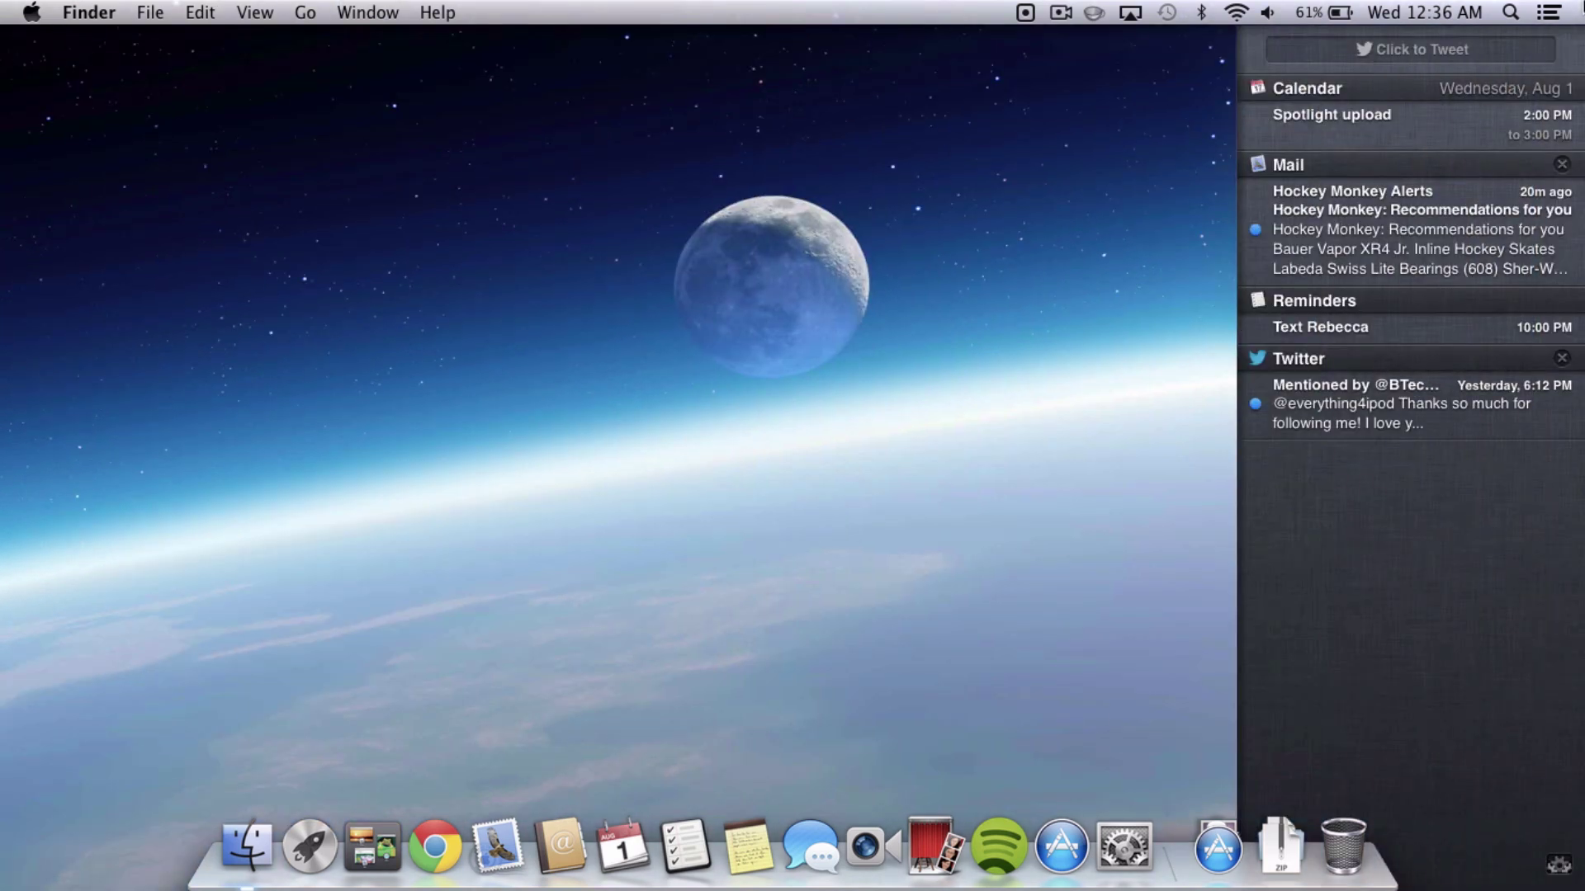